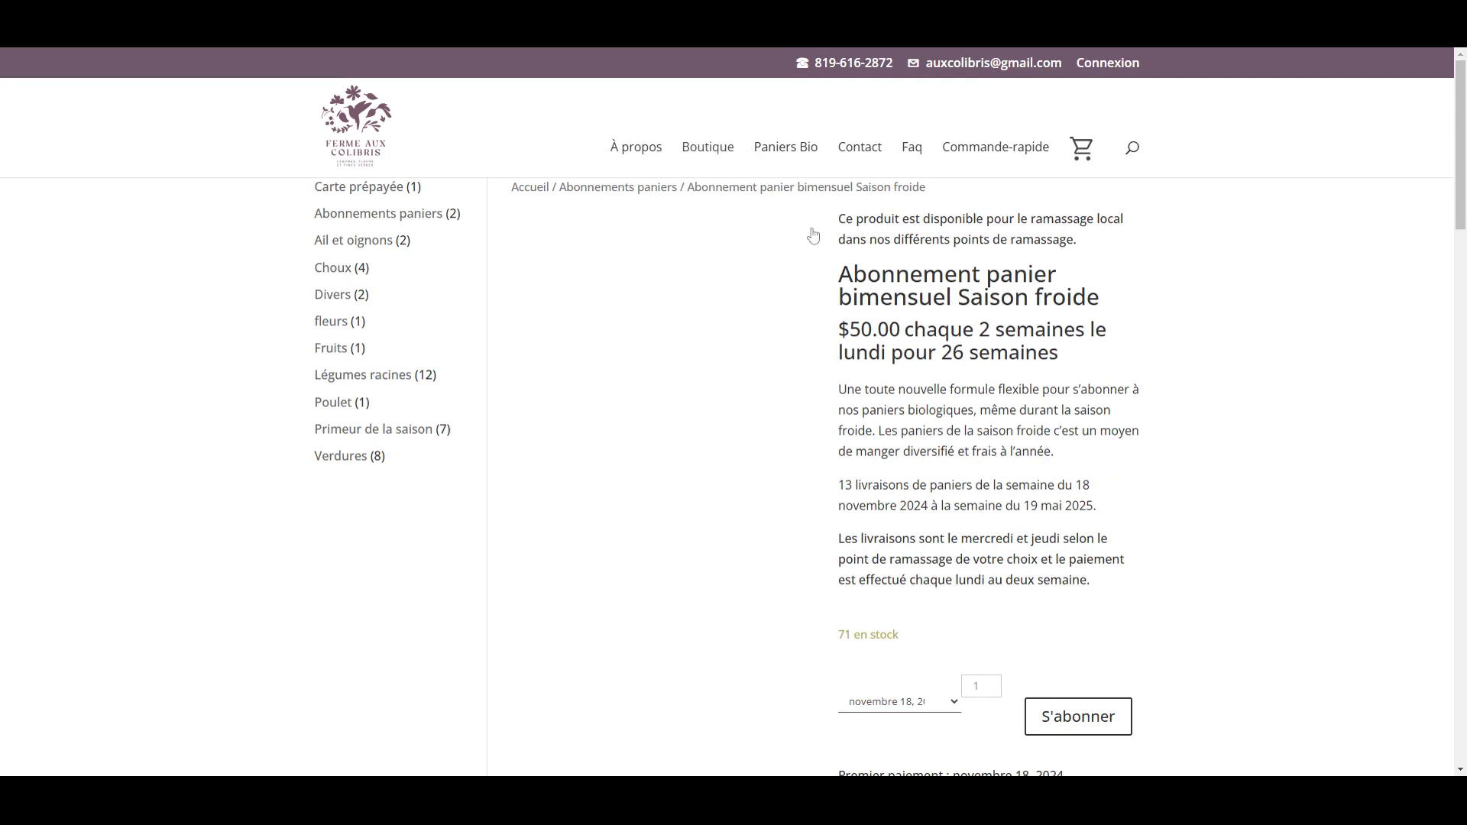
Review the bimonthly cold-season basket subscription page, covering price, delivery schedule, basket contents and pickup points.
{"action": "scroll", "coordinate": [814, 235], "scroll_direction": "up", "scroll_amount": 1}
{"action": "scroll", "coordinate": [812, 233], "scroll_direction": "down", "scroll_amount": 1}
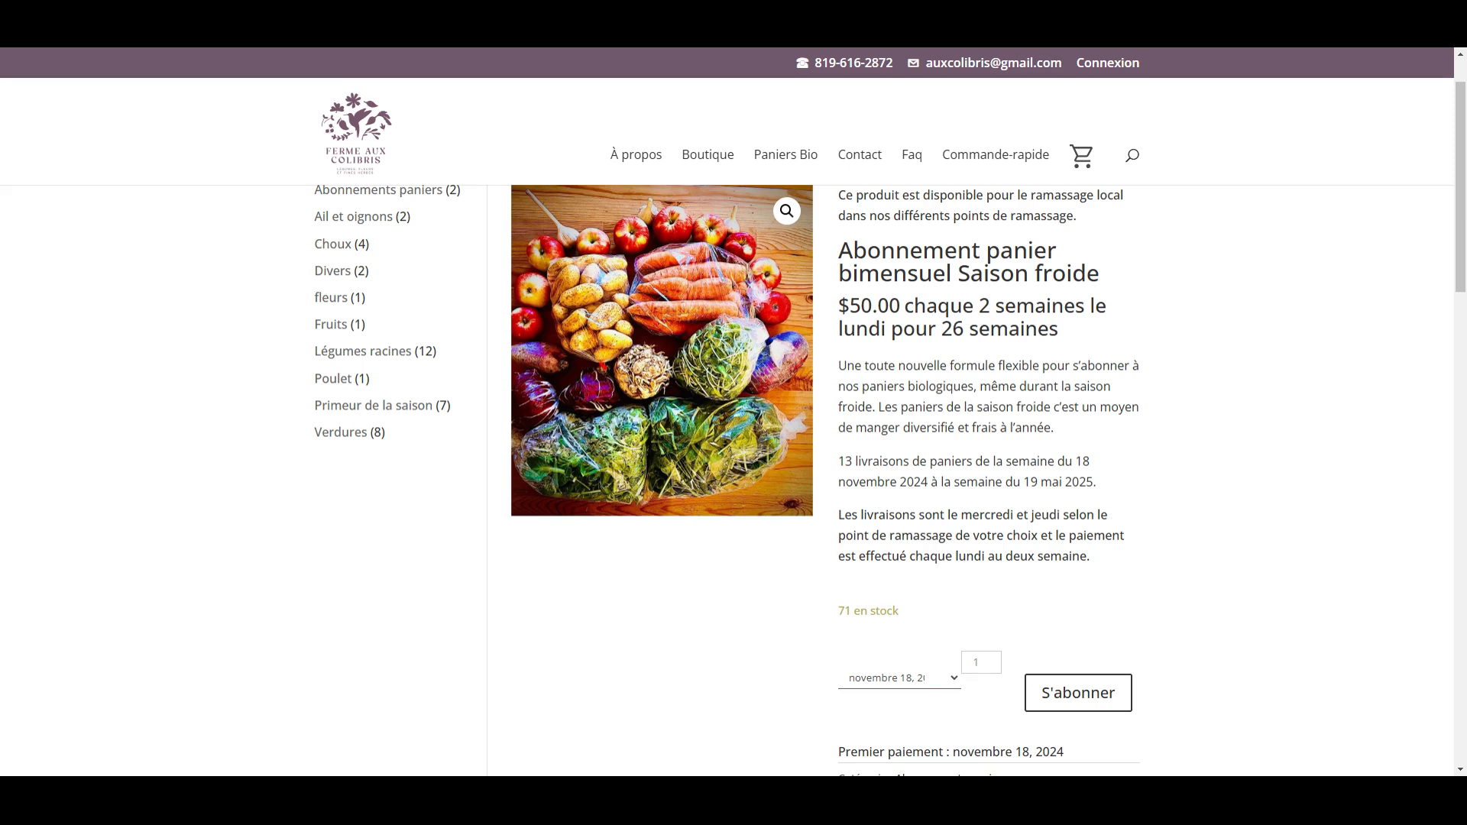
{"action": "scroll", "coordinate": [1107, 287], "scroll_direction": "down", "scroll_amount": 1}
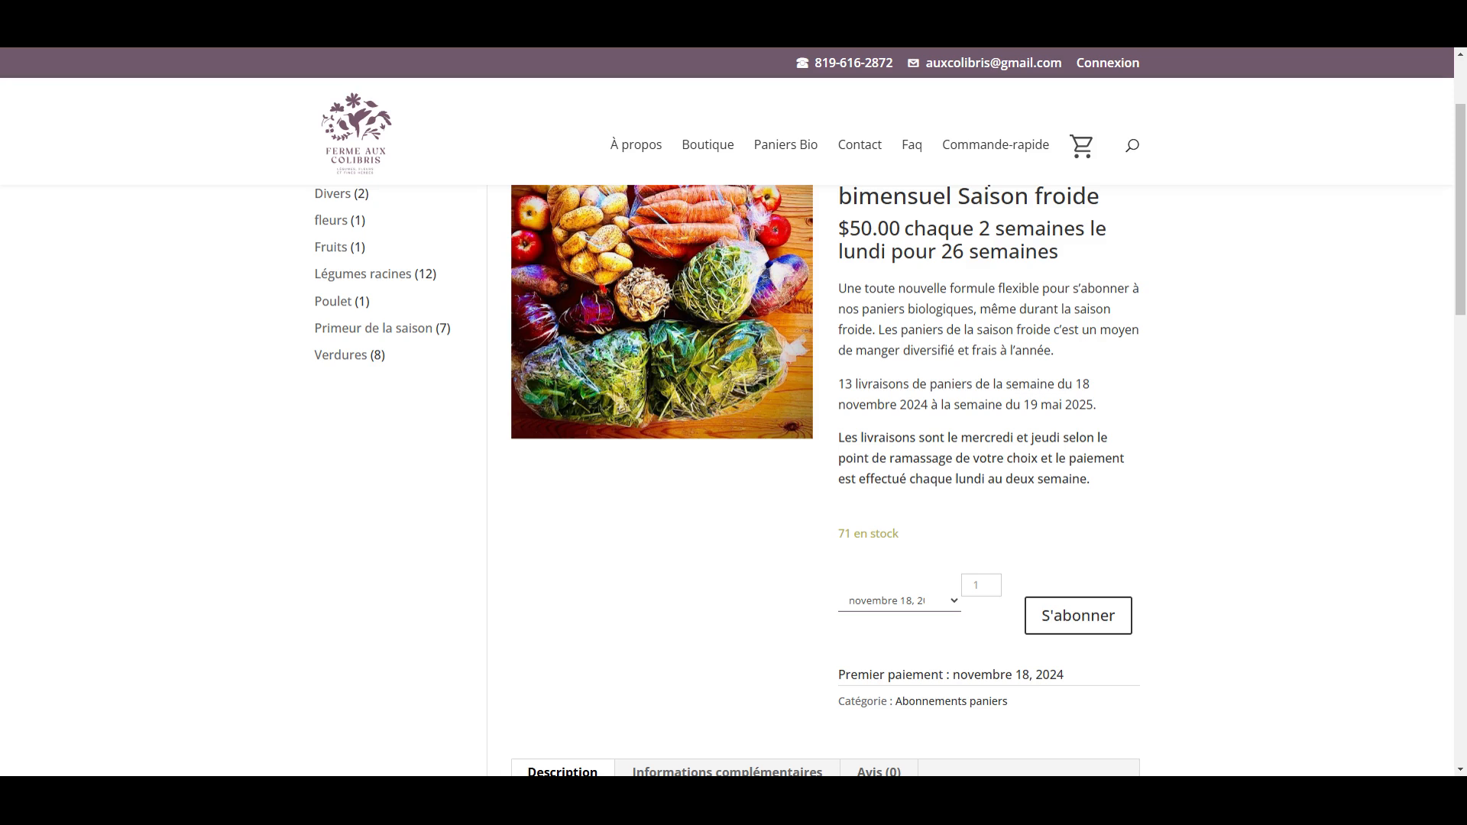
{"action": "scroll", "coordinate": [885, 375], "scroll_direction": "down", "scroll_amount": 1}
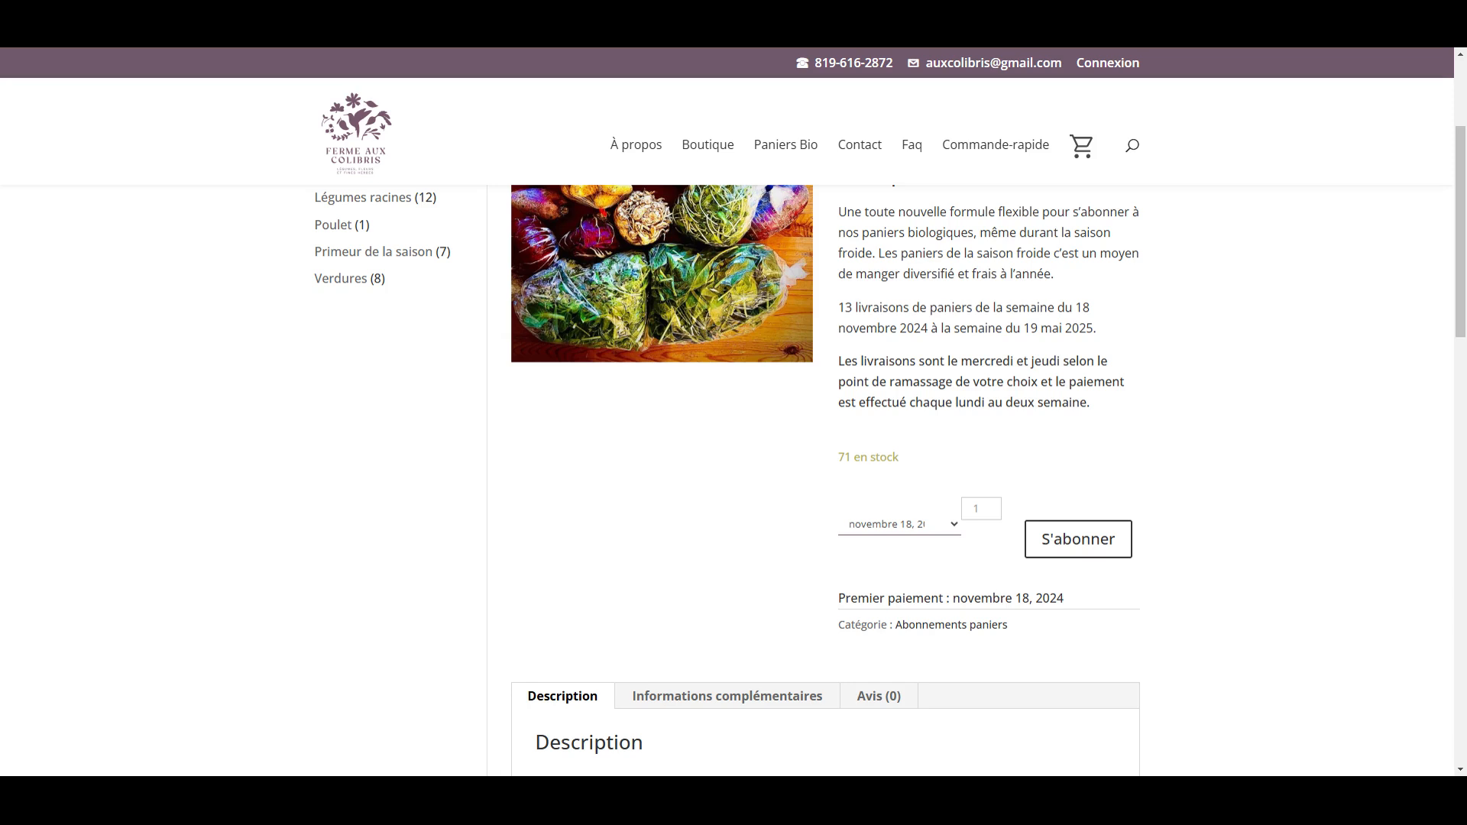
{"action": "scroll", "coordinate": [909, 359], "scroll_direction": "down", "scroll_amount": 1}
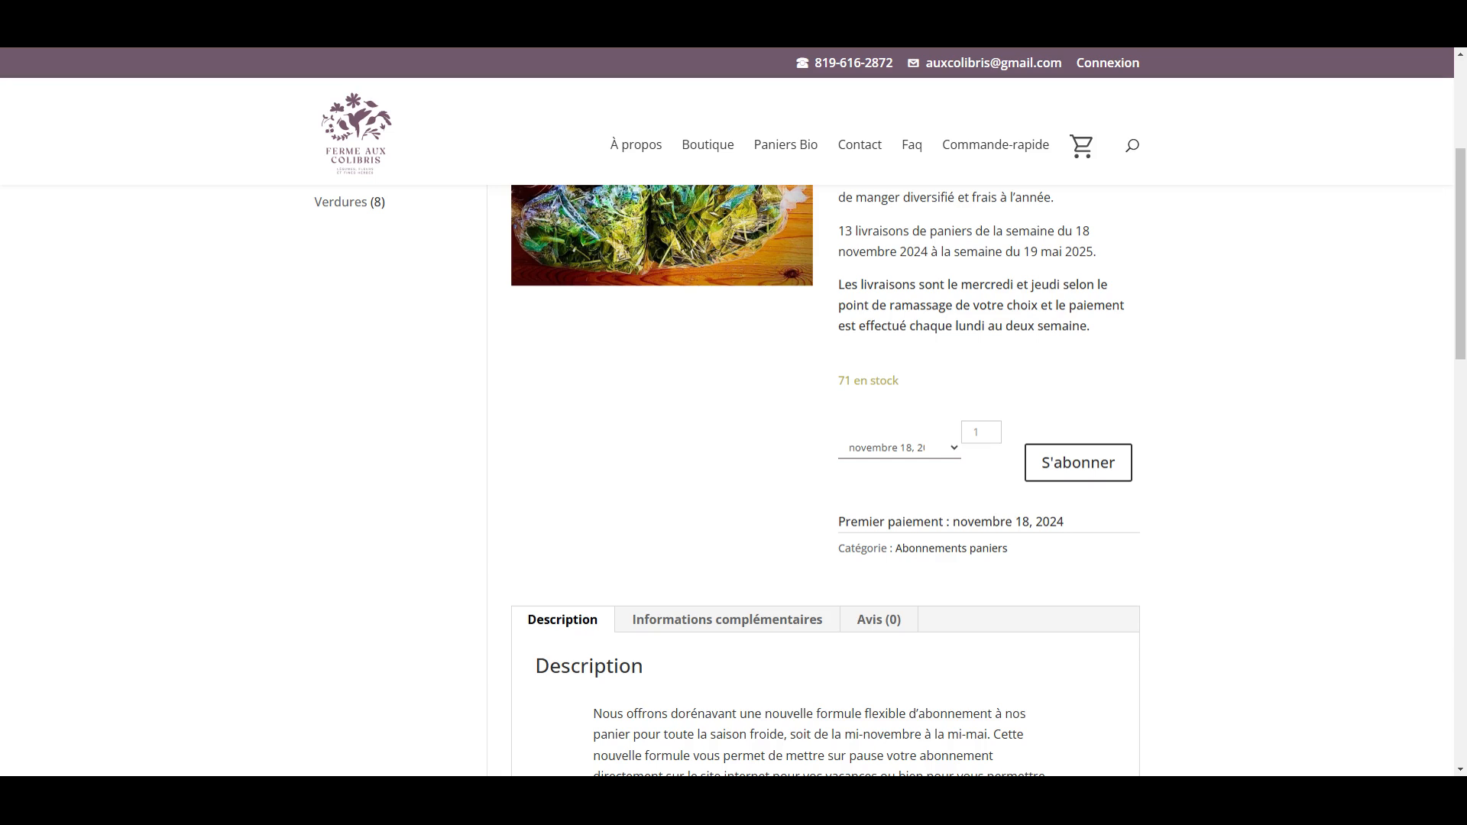
{"action": "scroll", "coordinate": [905, 321], "scroll_direction": "down", "scroll_amount": 6}
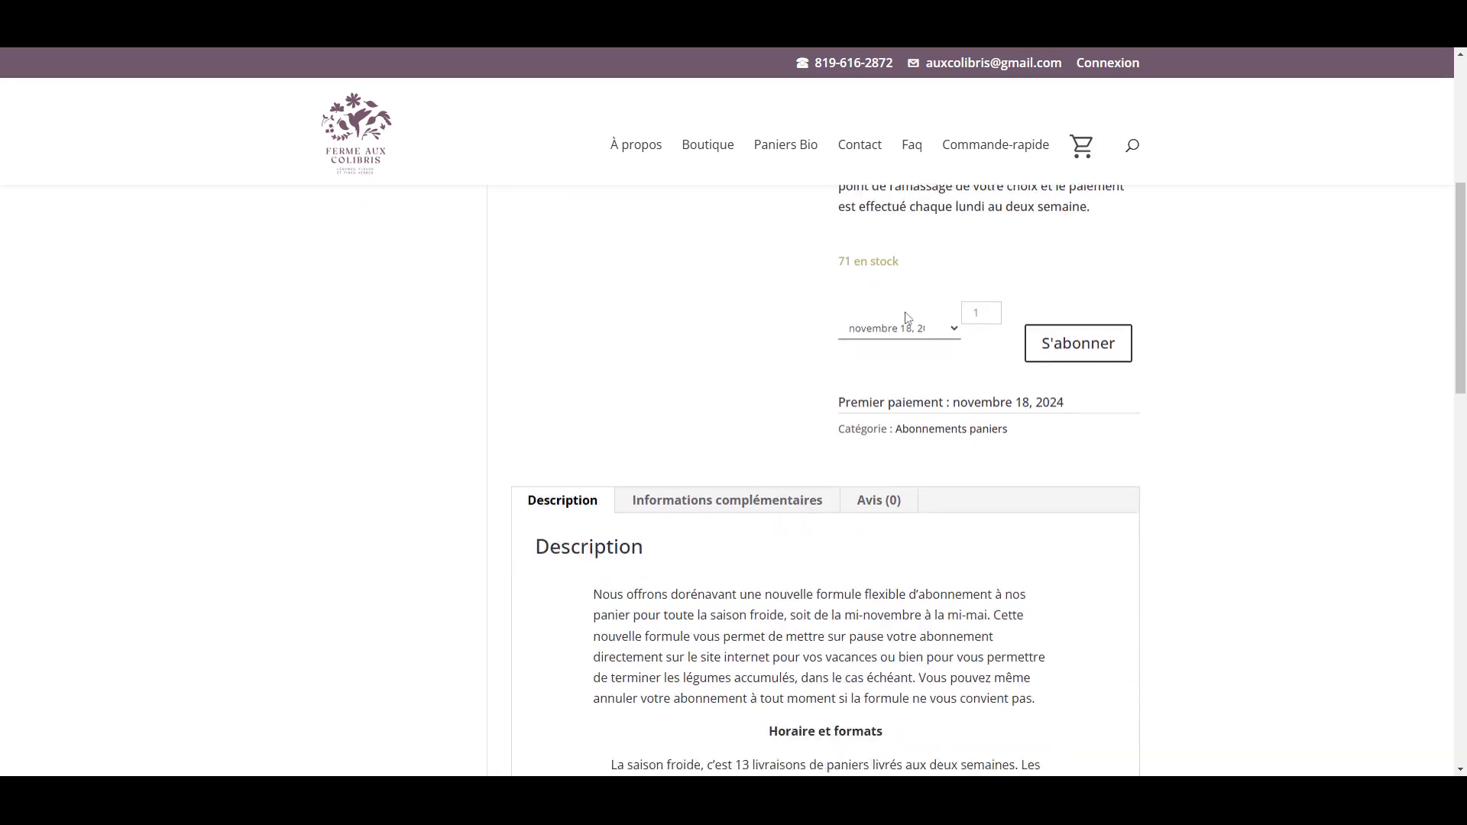
{"action": "scroll", "coordinate": [906, 321], "scroll_direction": "down", "scroll_amount": 1}
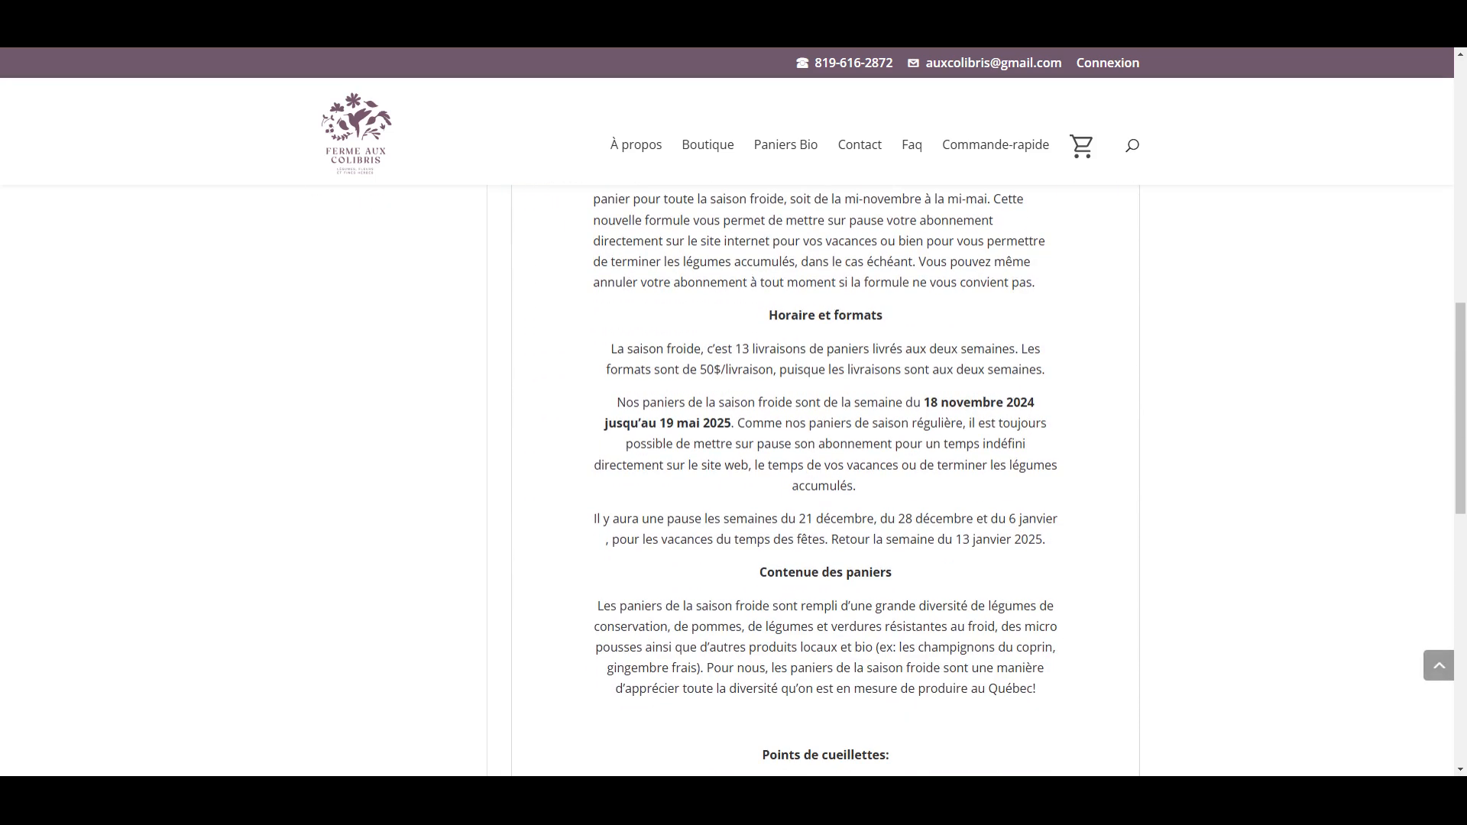
{"action": "scroll", "coordinate": [880, 432], "scroll_direction": "down", "scroll_amount": 5}
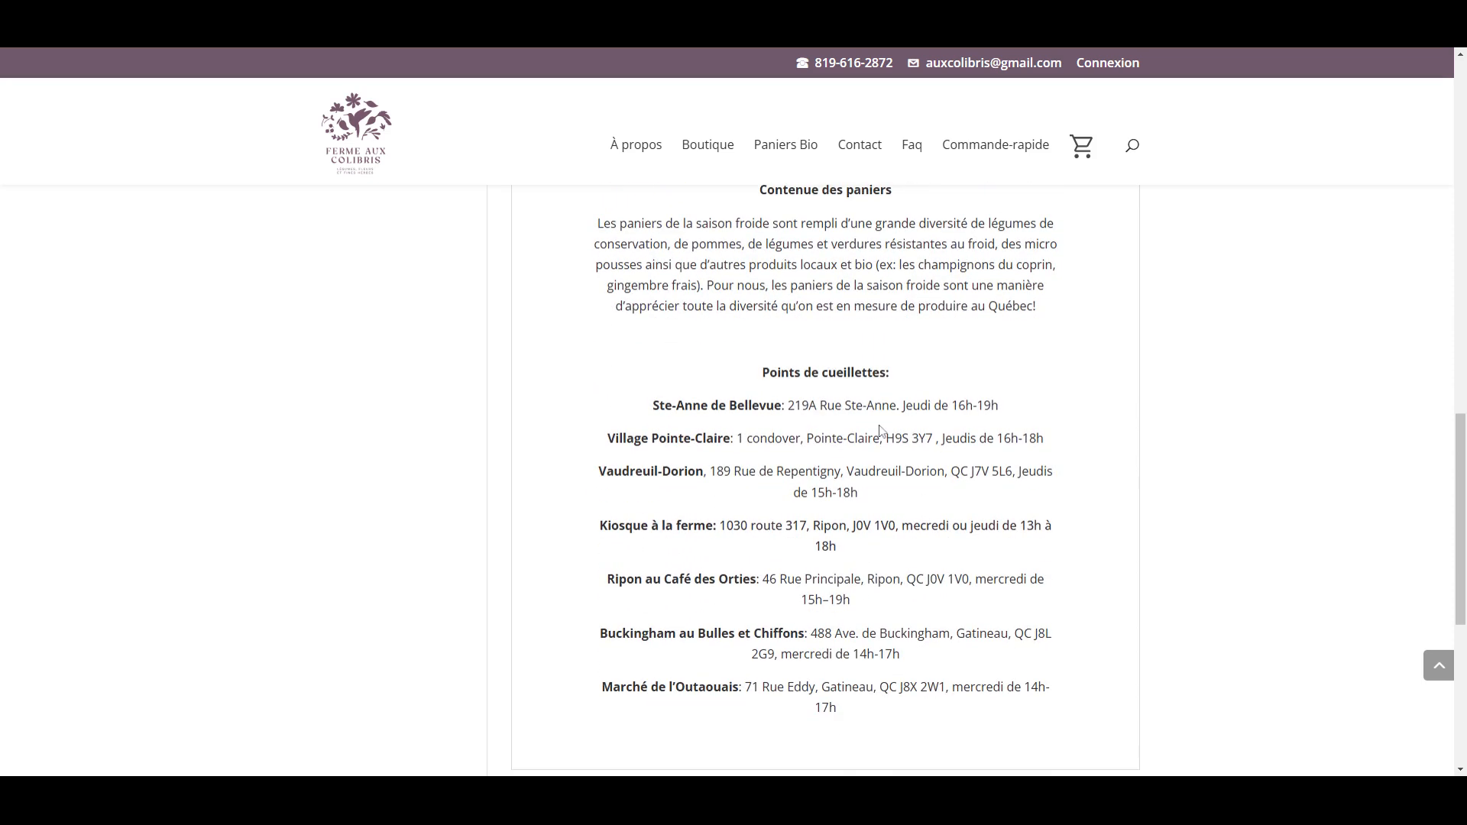
{"action": "scroll", "coordinate": [881, 431], "scroll_direction": "down", "scroll_amount": 2}
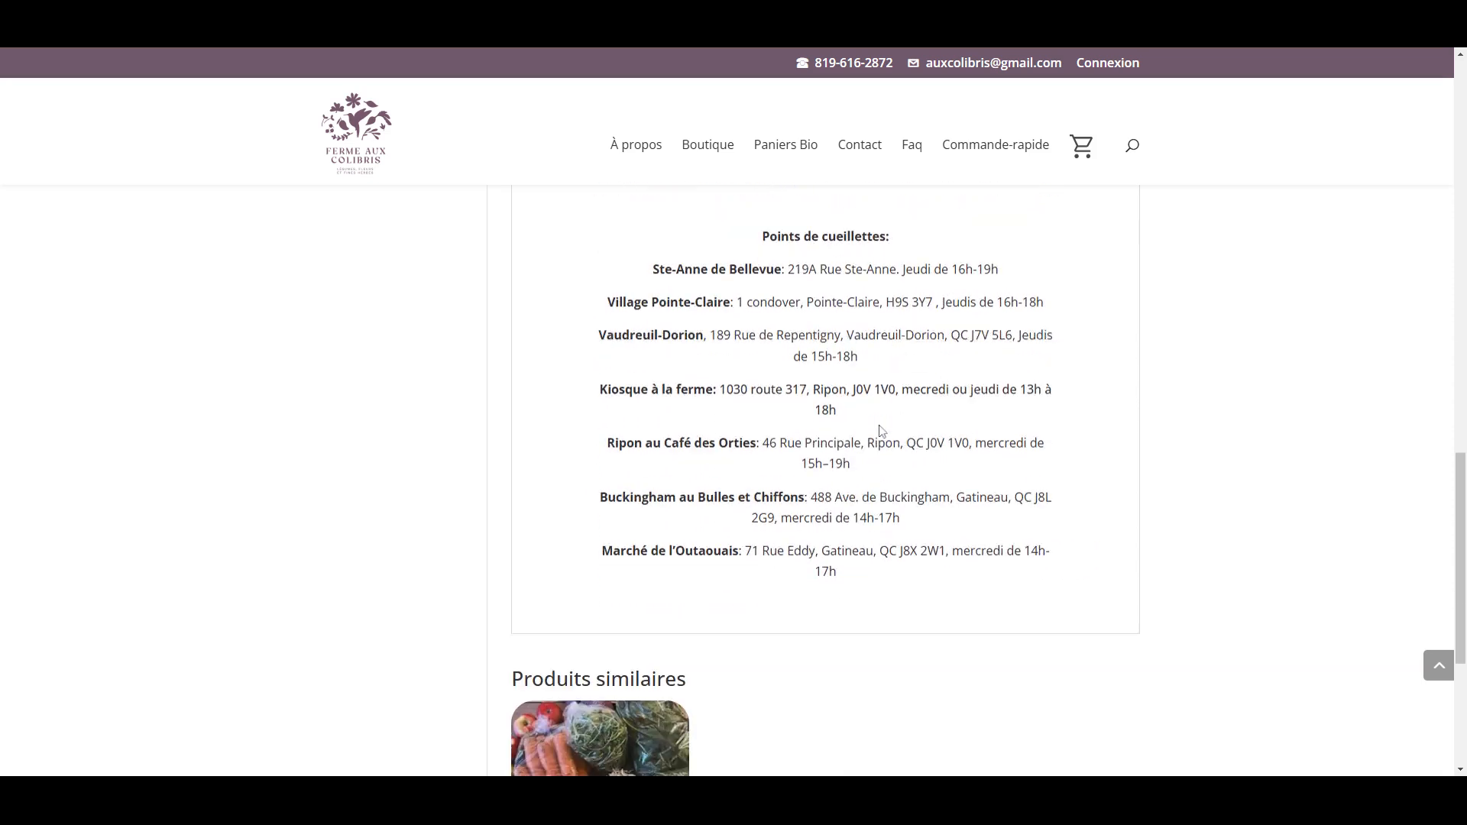
{"action": "scroll", "coordinate": [880, 432], "scroll_direction": "up", "scroll_amount": 15}
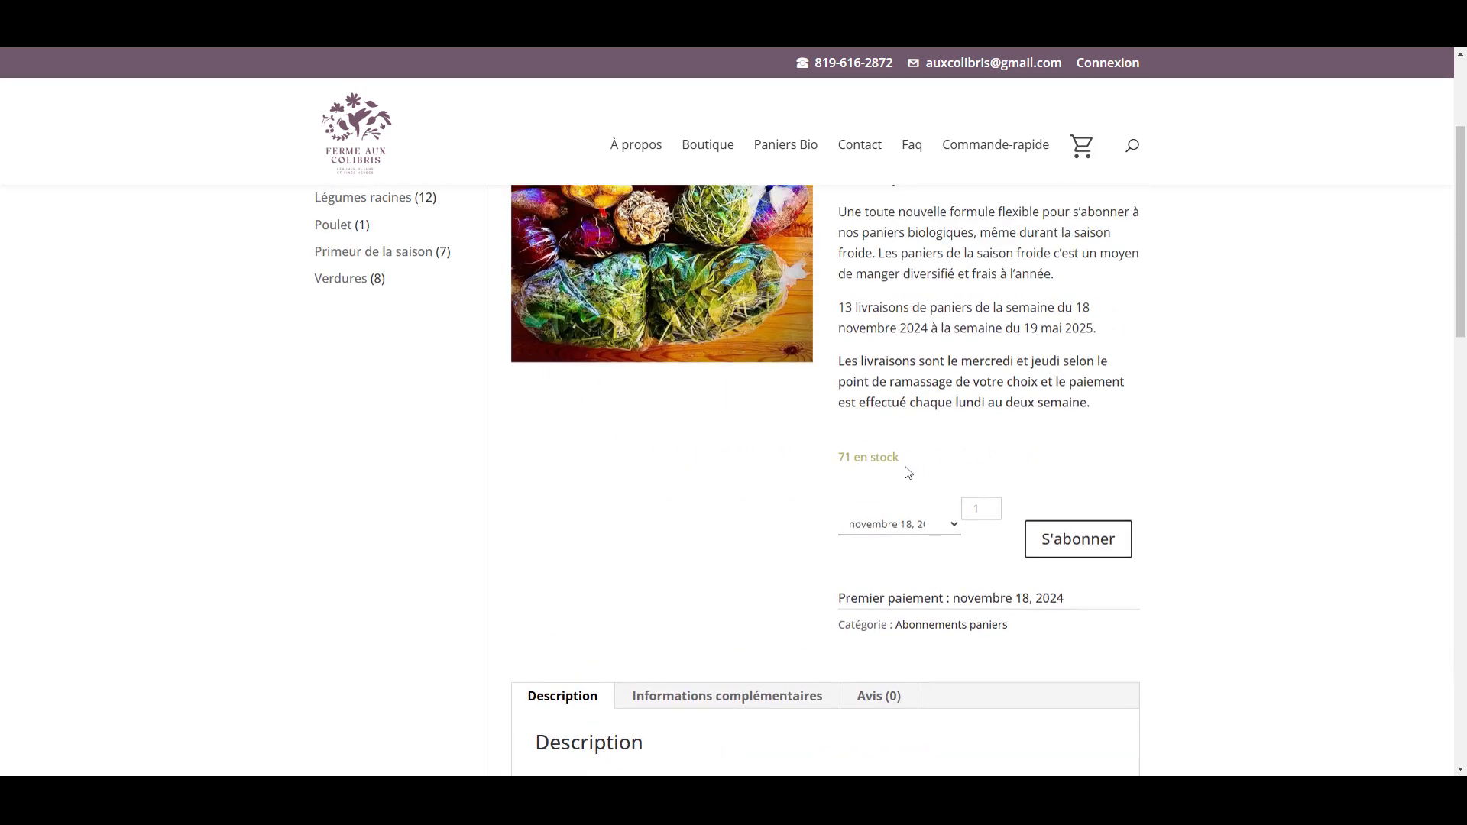
Subscribe to one "Abonnement panier bimensuel Saison froide" starting November 18, 2024 and proceed to checkout.
{"action": "scroll", "coordinate": [909, 471], "scroll_direction": "down", "scroll_amount": 1}
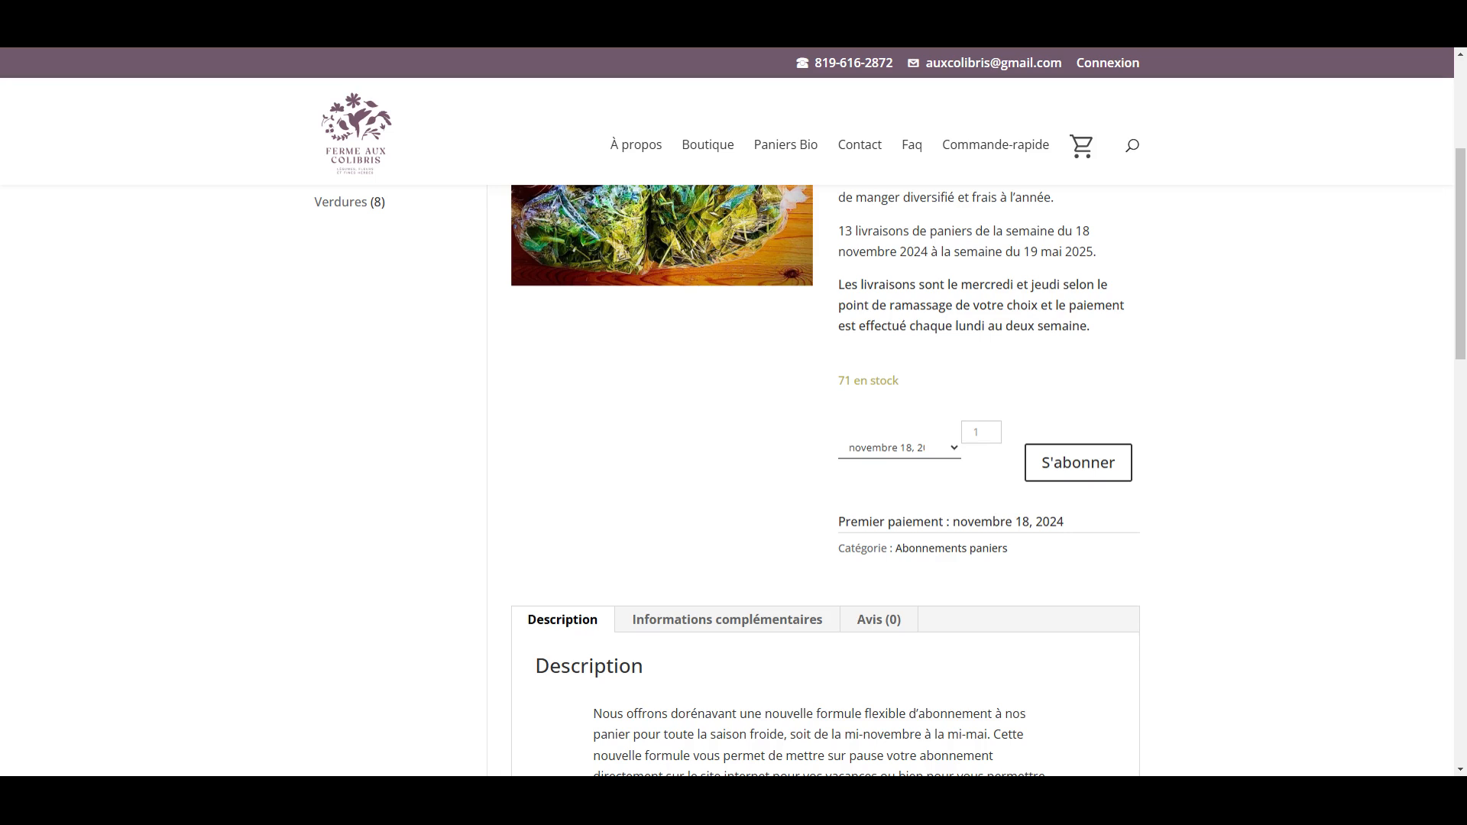
{"action": "mouse_move", "coordinate": [992, 431]}
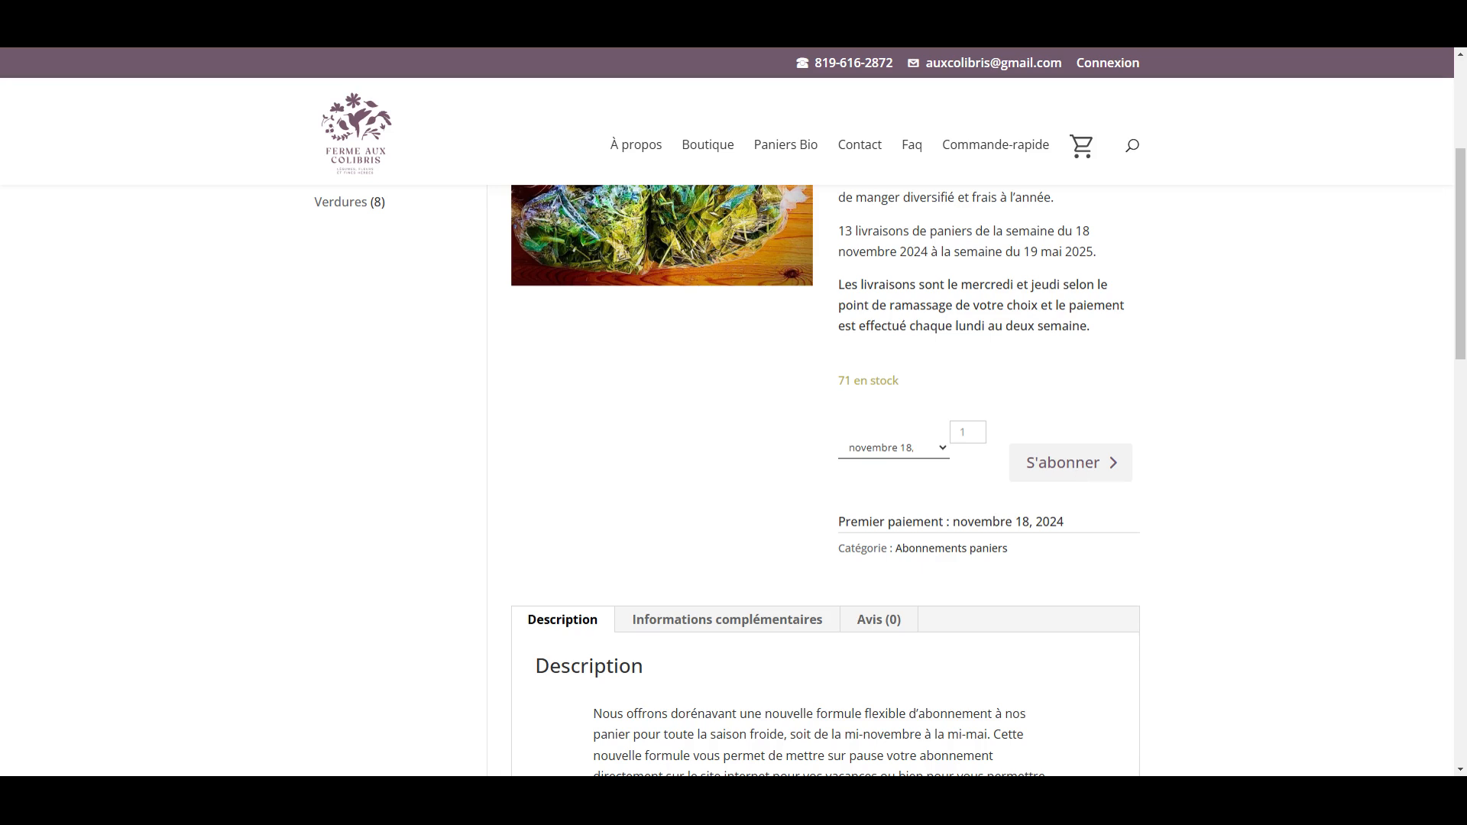
{"action": "left_click", "coordinate": [1079, 471]}
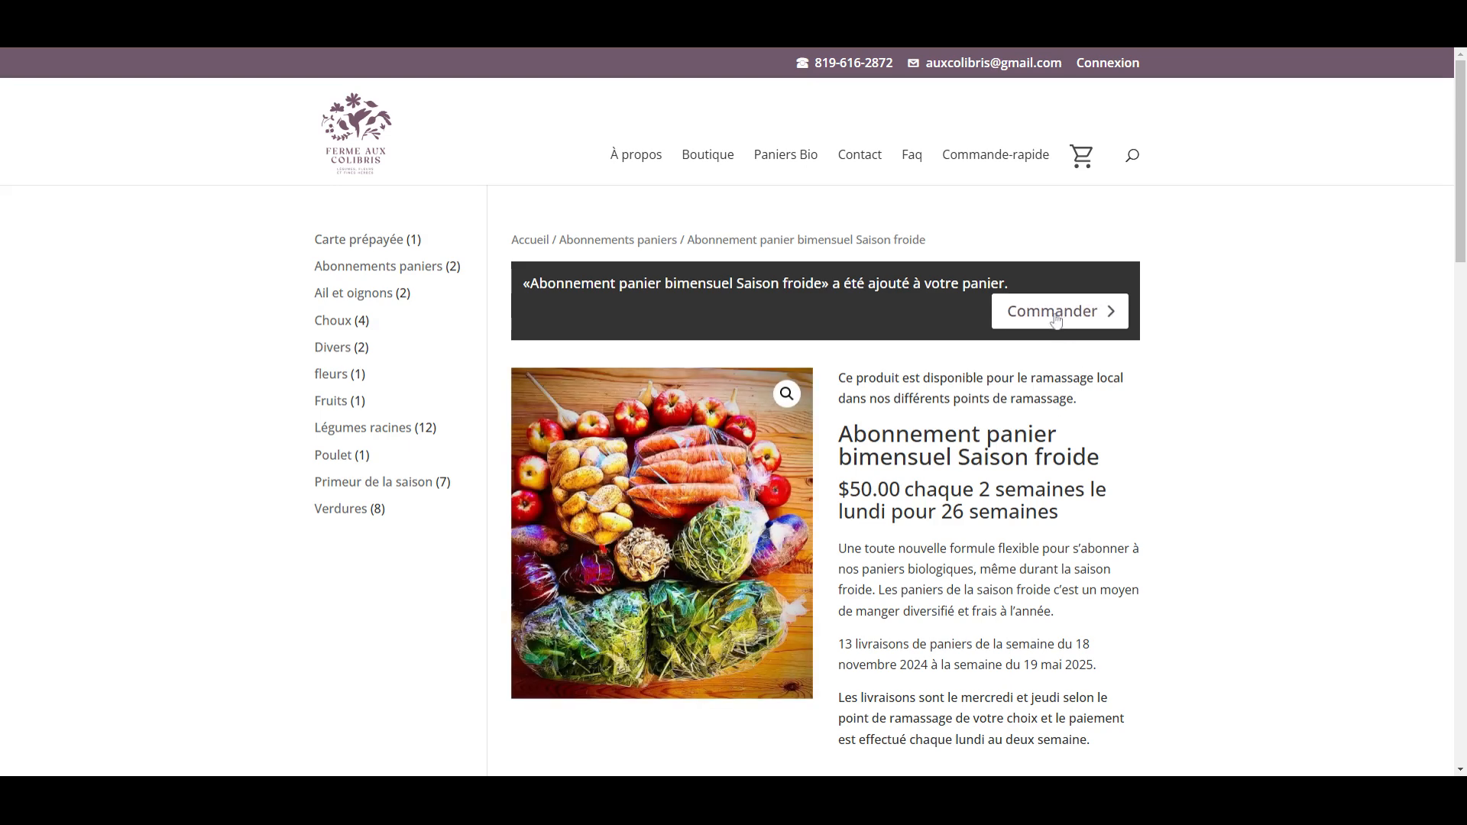
{"action": "left_click", "coordinate": [1055, 320]}
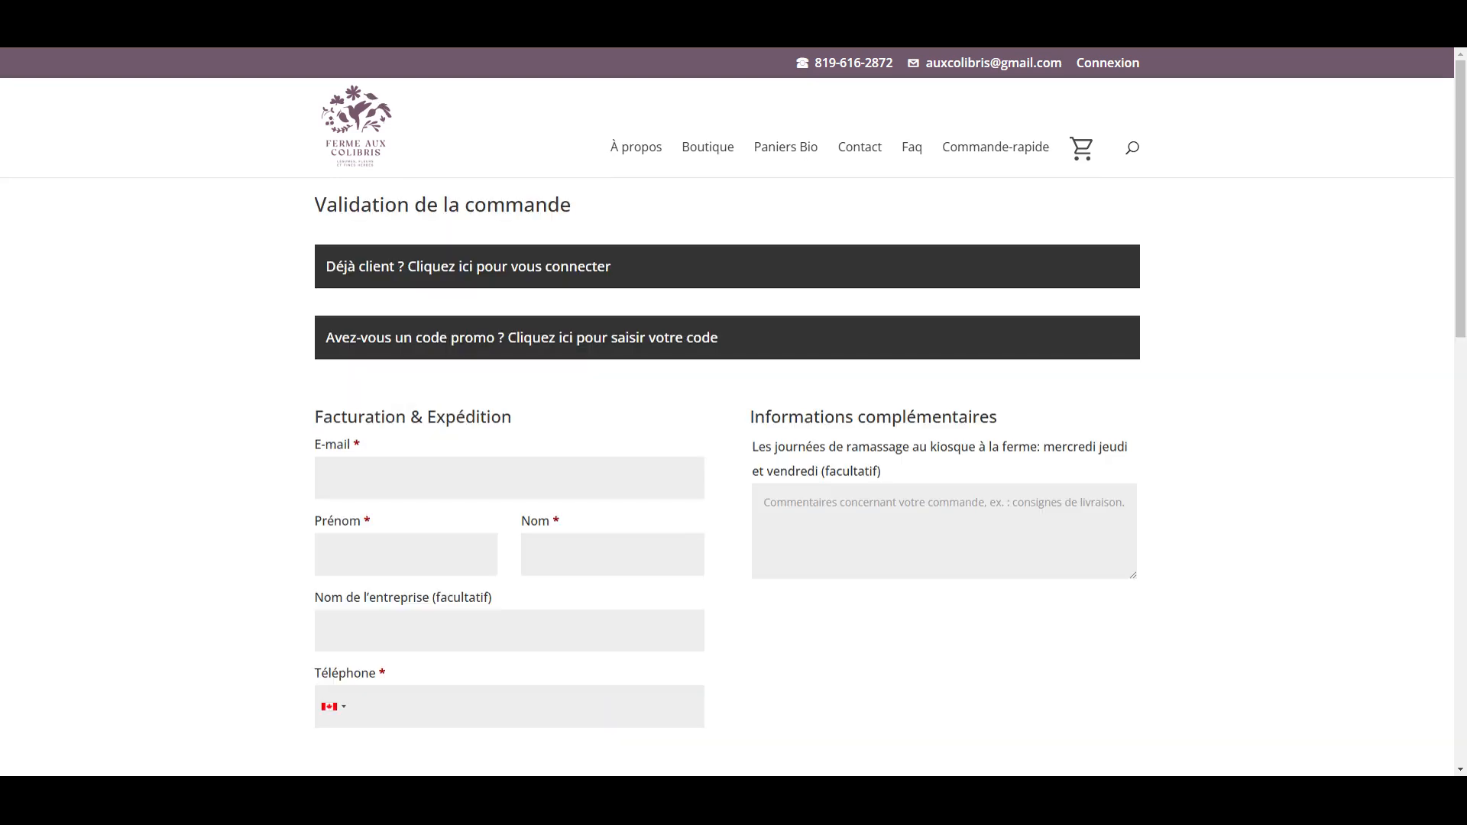
Look over the checkout page, from the billing form and order summary to the card payment section.
{"action": "scroll", "coordinate": [753, 401], "scroll_direction": "down", "scroll_amount": 1}
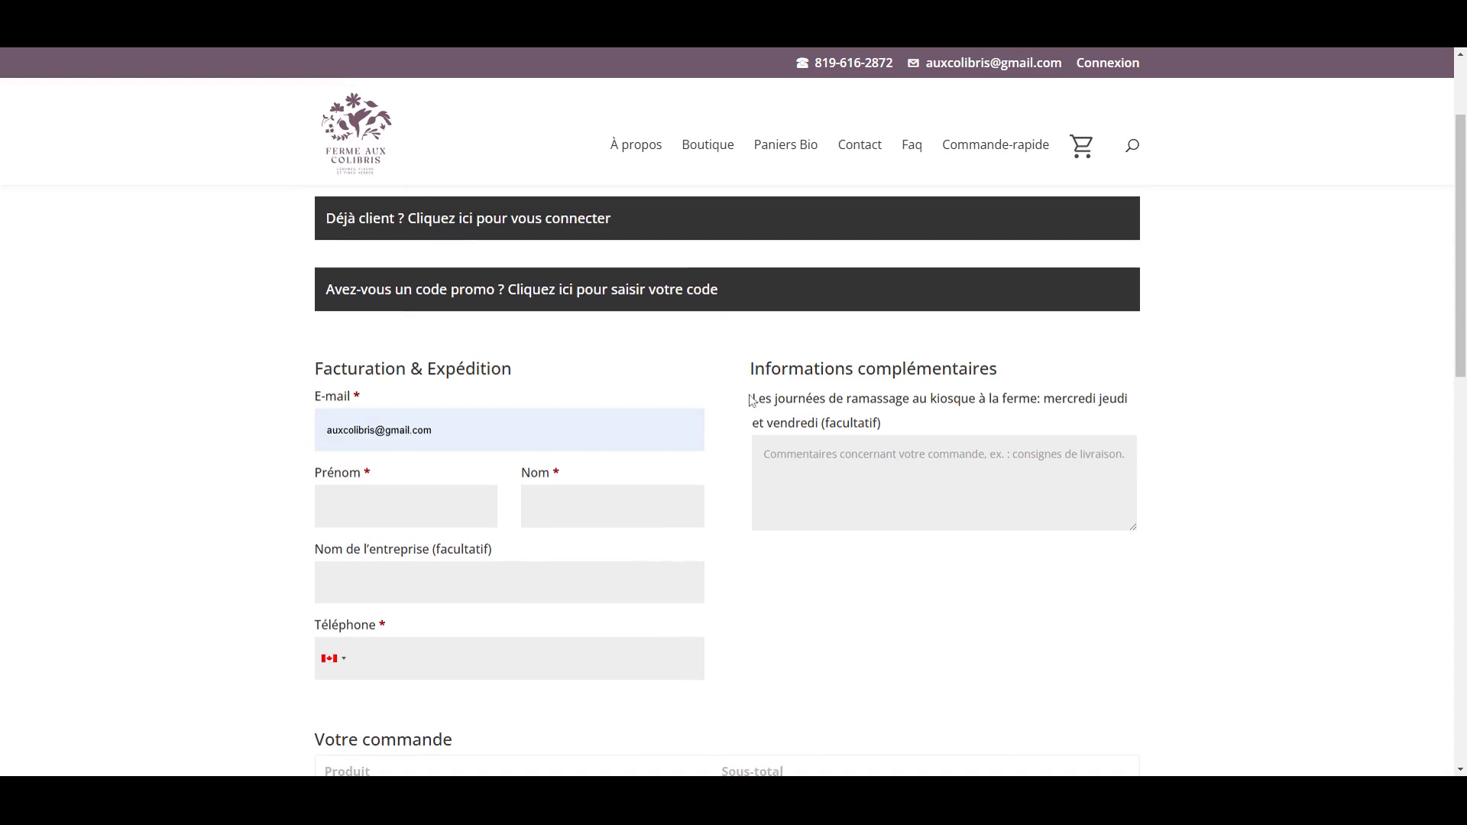
{"action": "scroll", "coordinate": [752, 401], "scroll_direction": "down", "scroll_amount": 2}
{"action": "scroll", "coordinate": [752, 401], "scroll_direction": "down", "scroll_amount": 1}
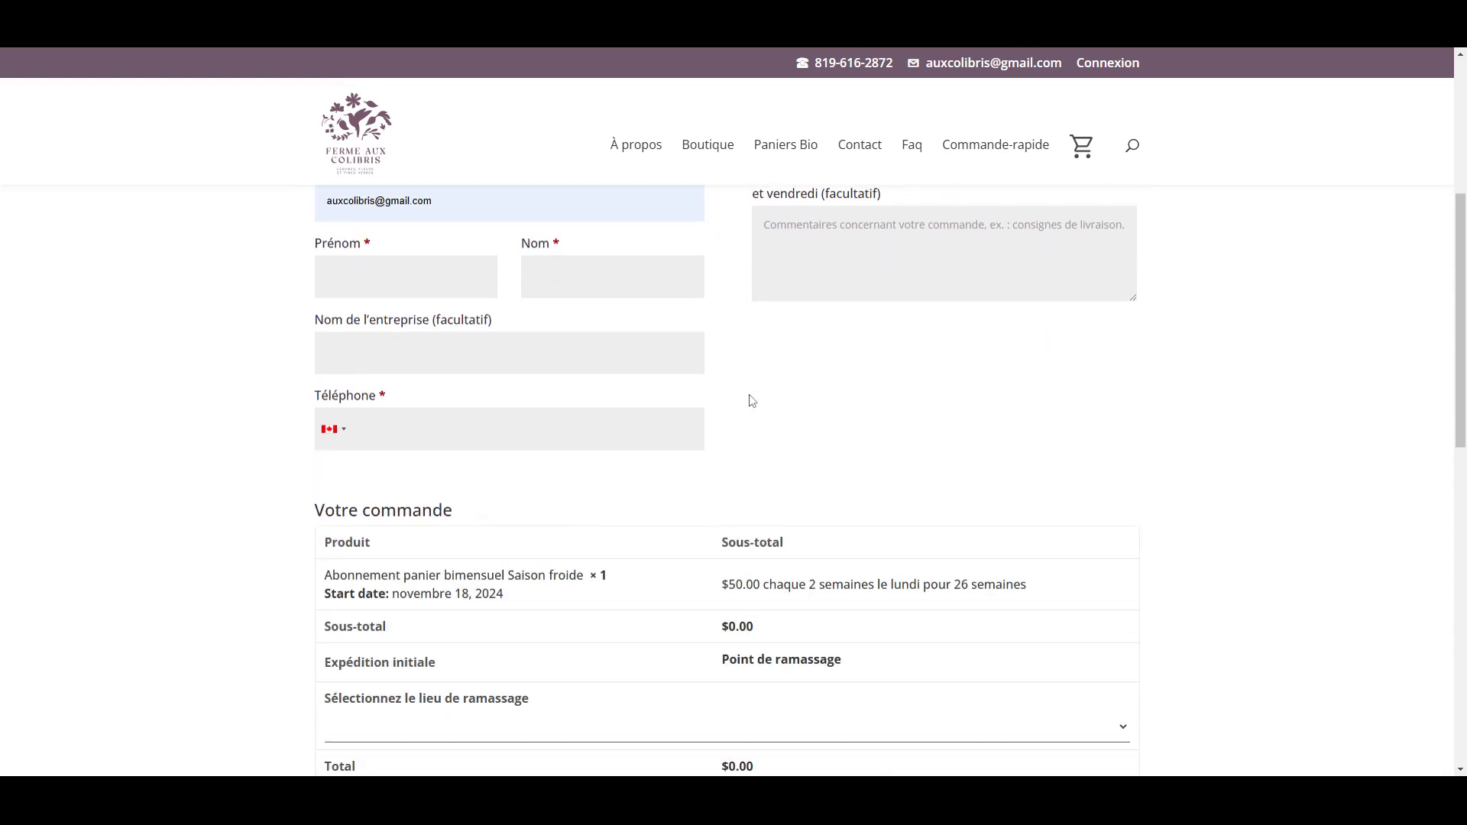
{"action": "scroll", "coordinate": [752, 402], "scroll_direction": "up", "scroll_amount": 3}
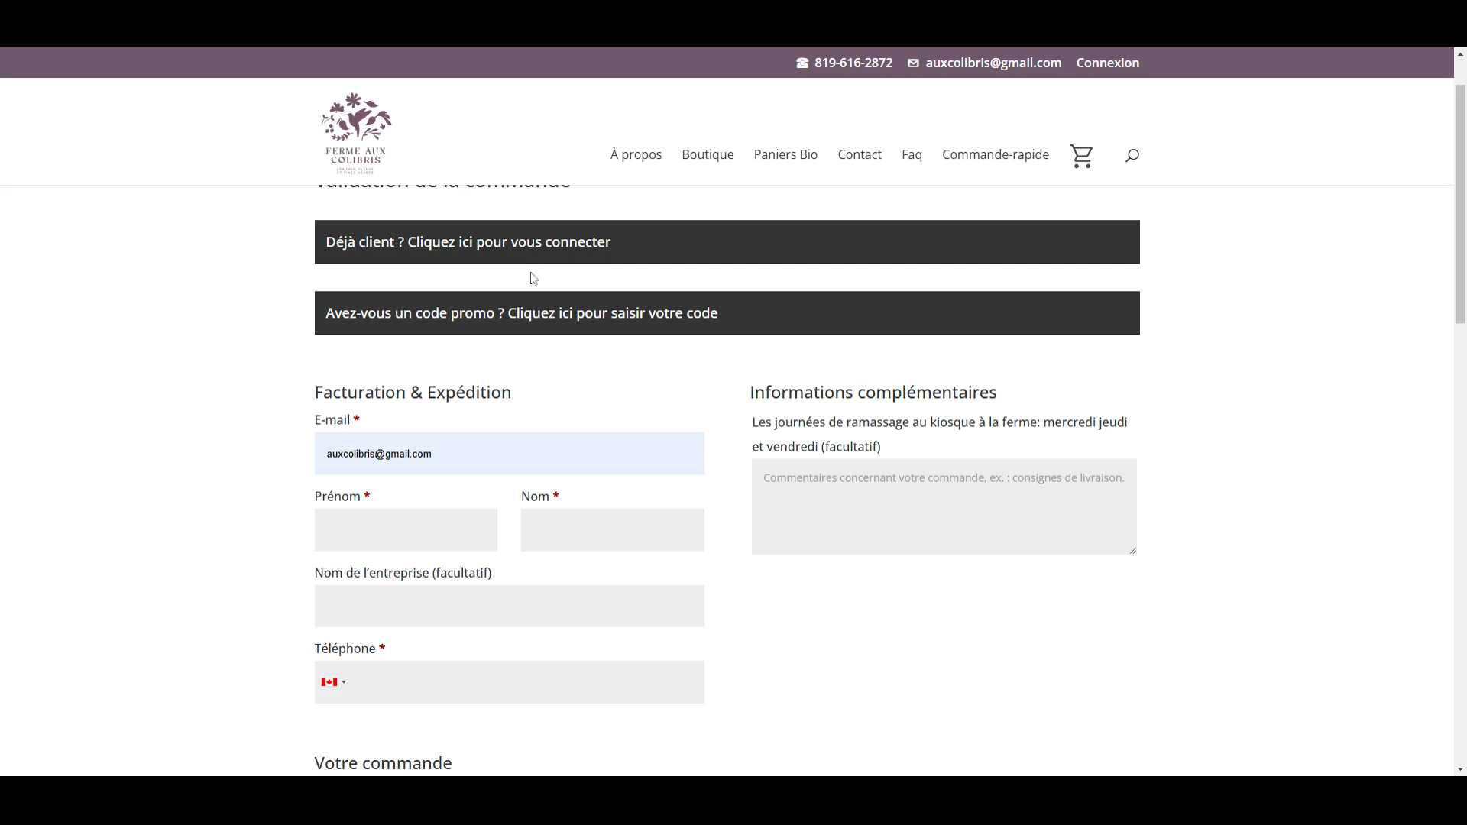
{"action": "scroll", "coordinate": [534, 280], "scroll_direction": "down", "scroll_amount": 3}
{"action": "scroll", "coordinate": [533, 281], "scroll_direction": "down", "scroll_amount": 10}
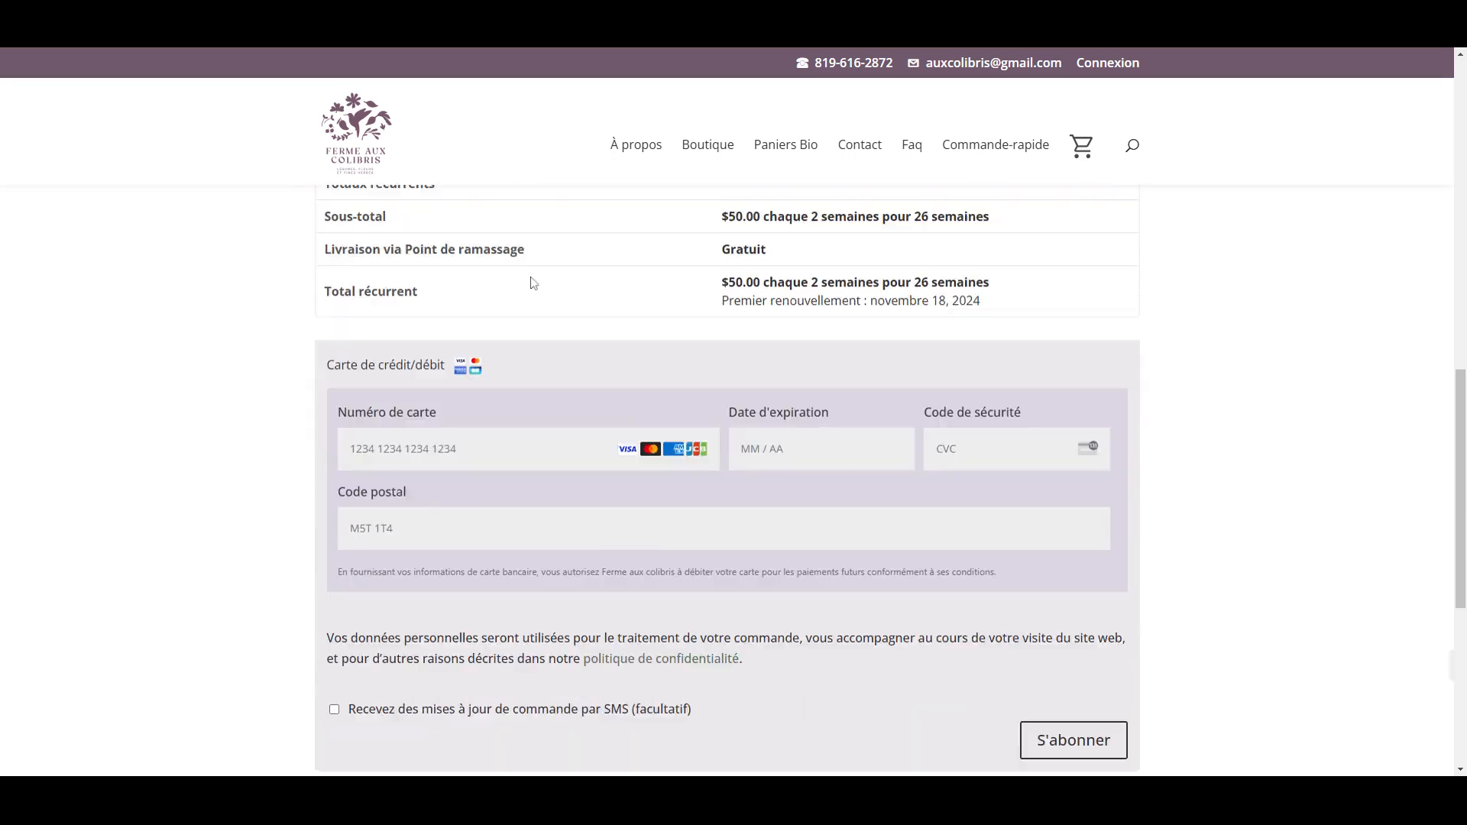
{"action": "scroll", "coordinate": [532, 281], "scroll_direction": "up", "scroll_amount": 13}
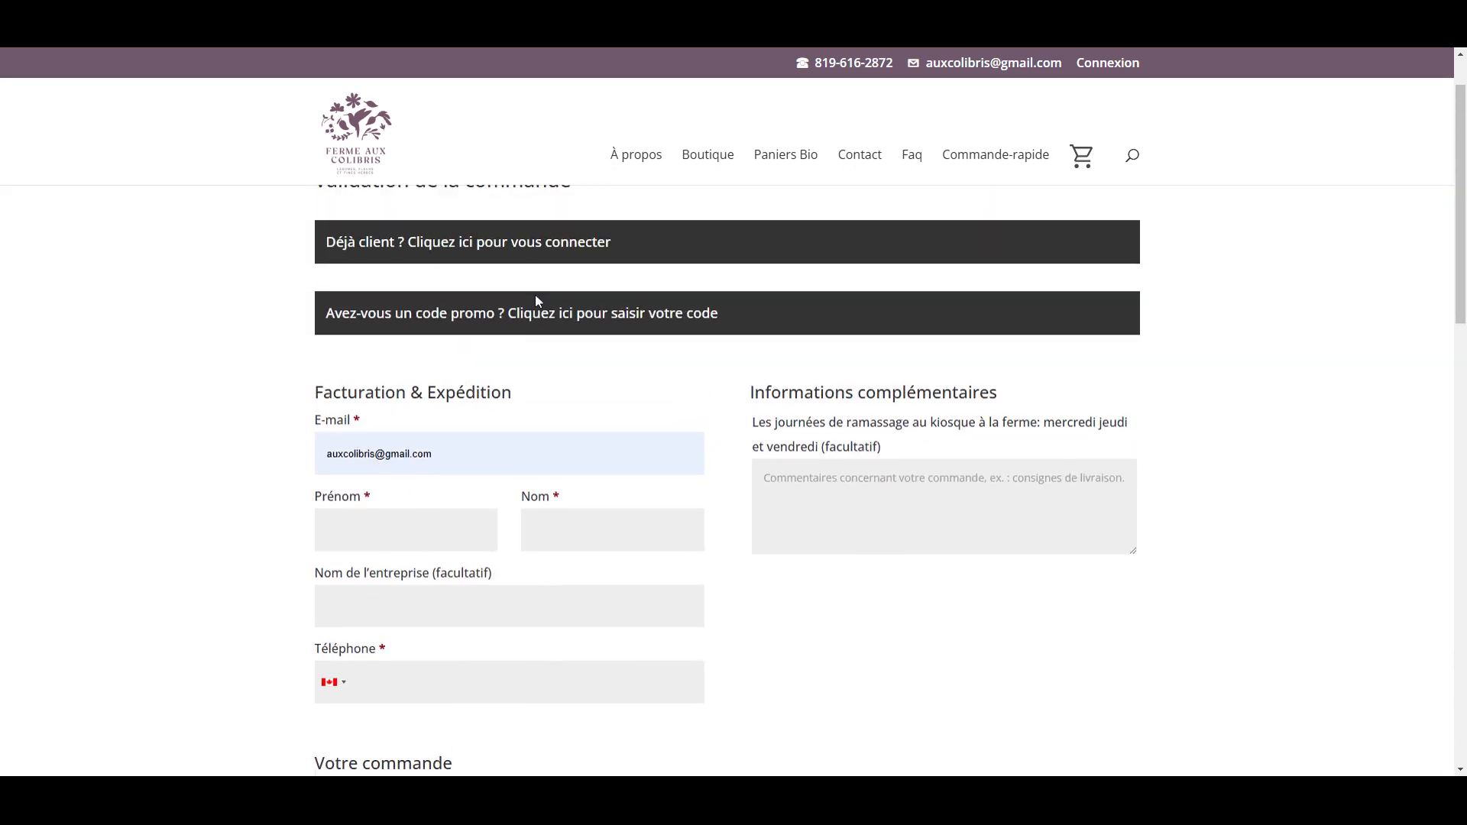
Fill in the billing form with the customer's e-mail, first name, last name and phone number, and the company name Ferme aux colibris.
{"action": "left_click", "coordinate": [443, 453]}
{"action": "key", "text": "Down"}
{"action": "key", "text": "Return"}
{"action": "key", "text": "Down"}
{"action": "key", "text": "Return"}
{"action": "left_click", "coordinate": [593, 535]}
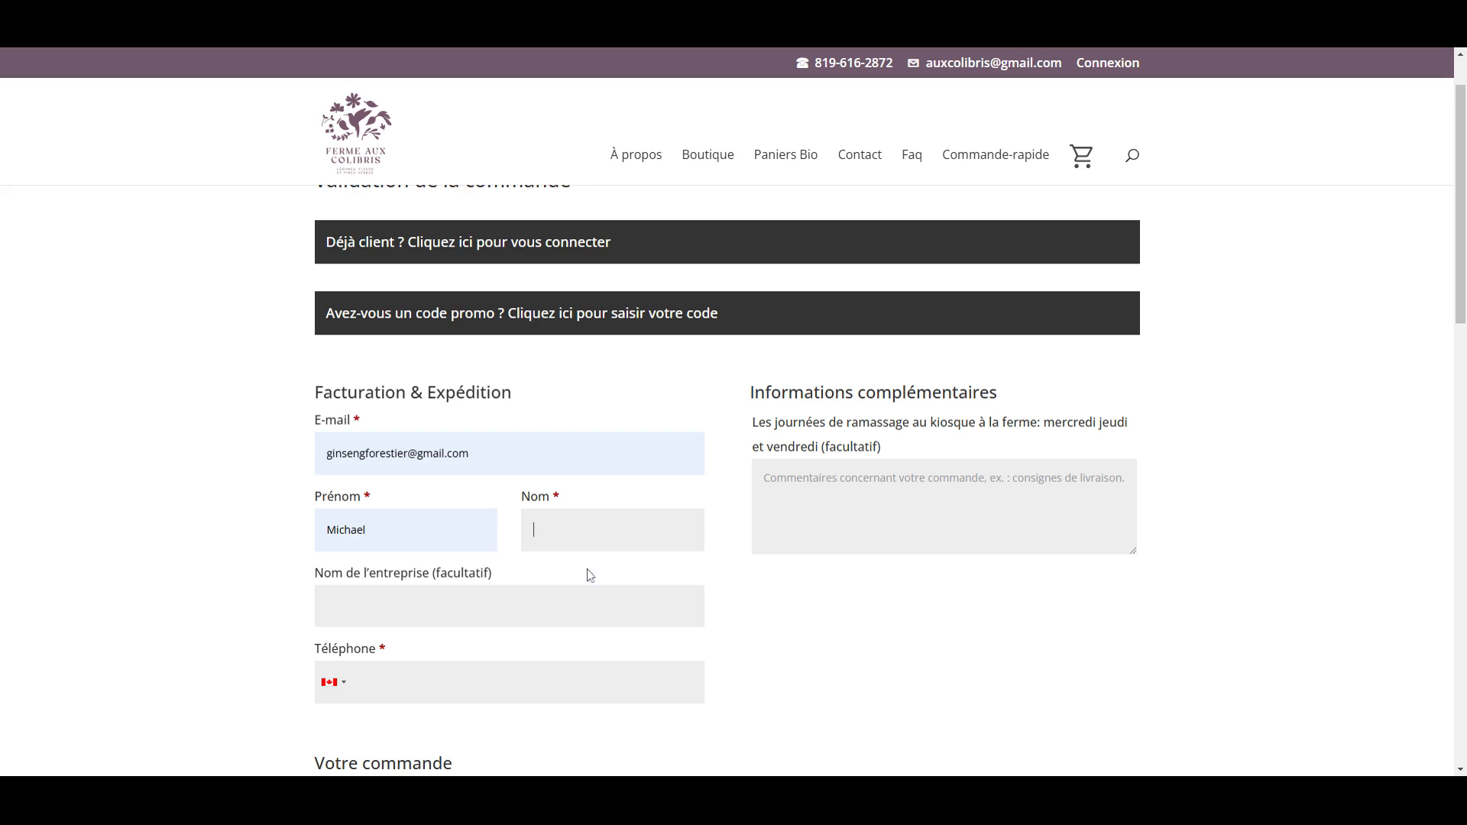
{"action": "left_click", "coordinate": [589, 573]}
{"action": "left_click", "coordinate": [352, 683]}
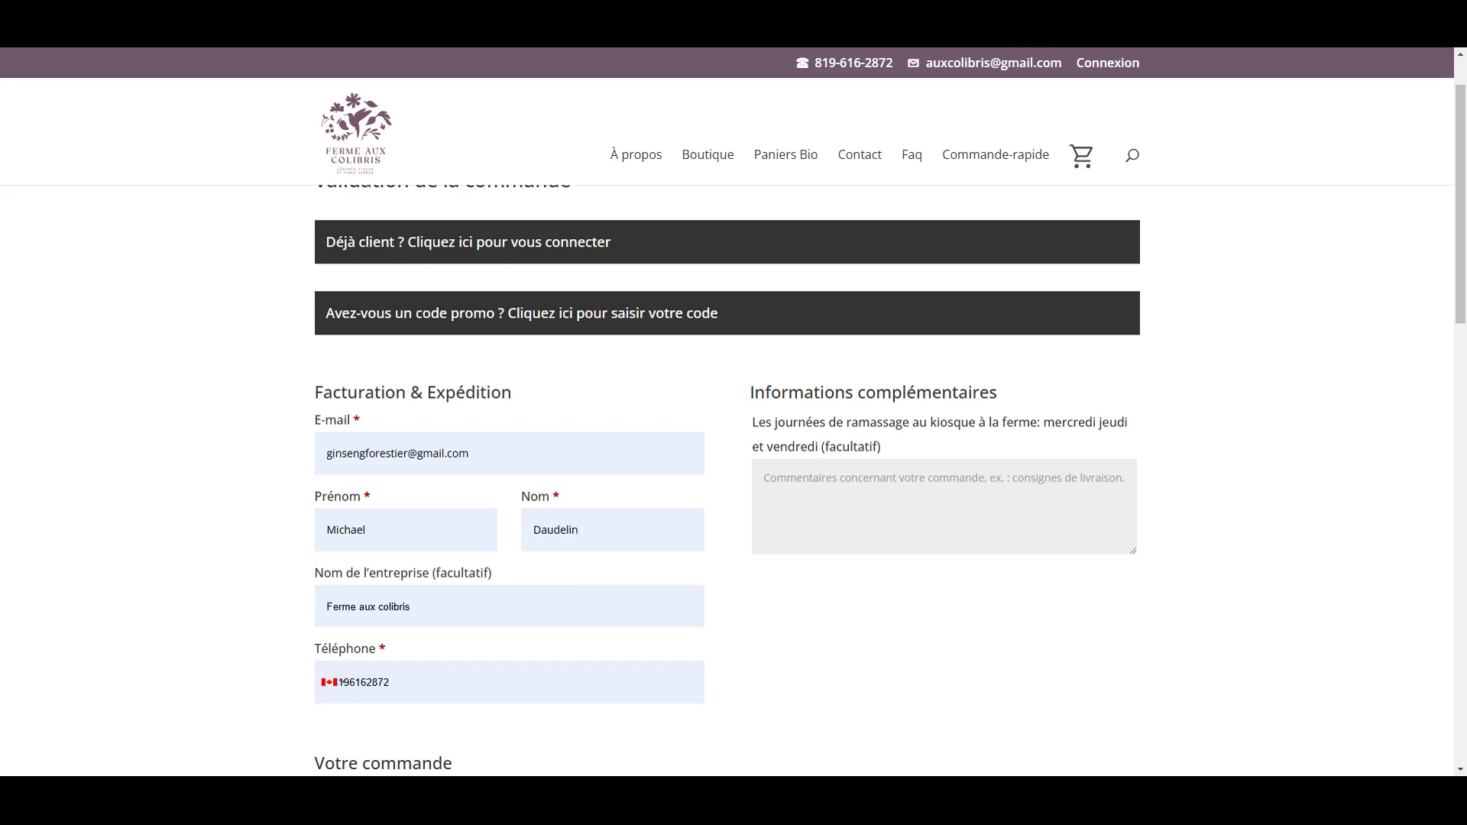
{"action": "left_click", "coordinate": [354, 724]}
Check the completed billing details against the order summary, pickup location field and payment fields.
{"action": "scroll", "coordinate": [633, 647], "scroll_direction": "down", "scroll_amount": 6}
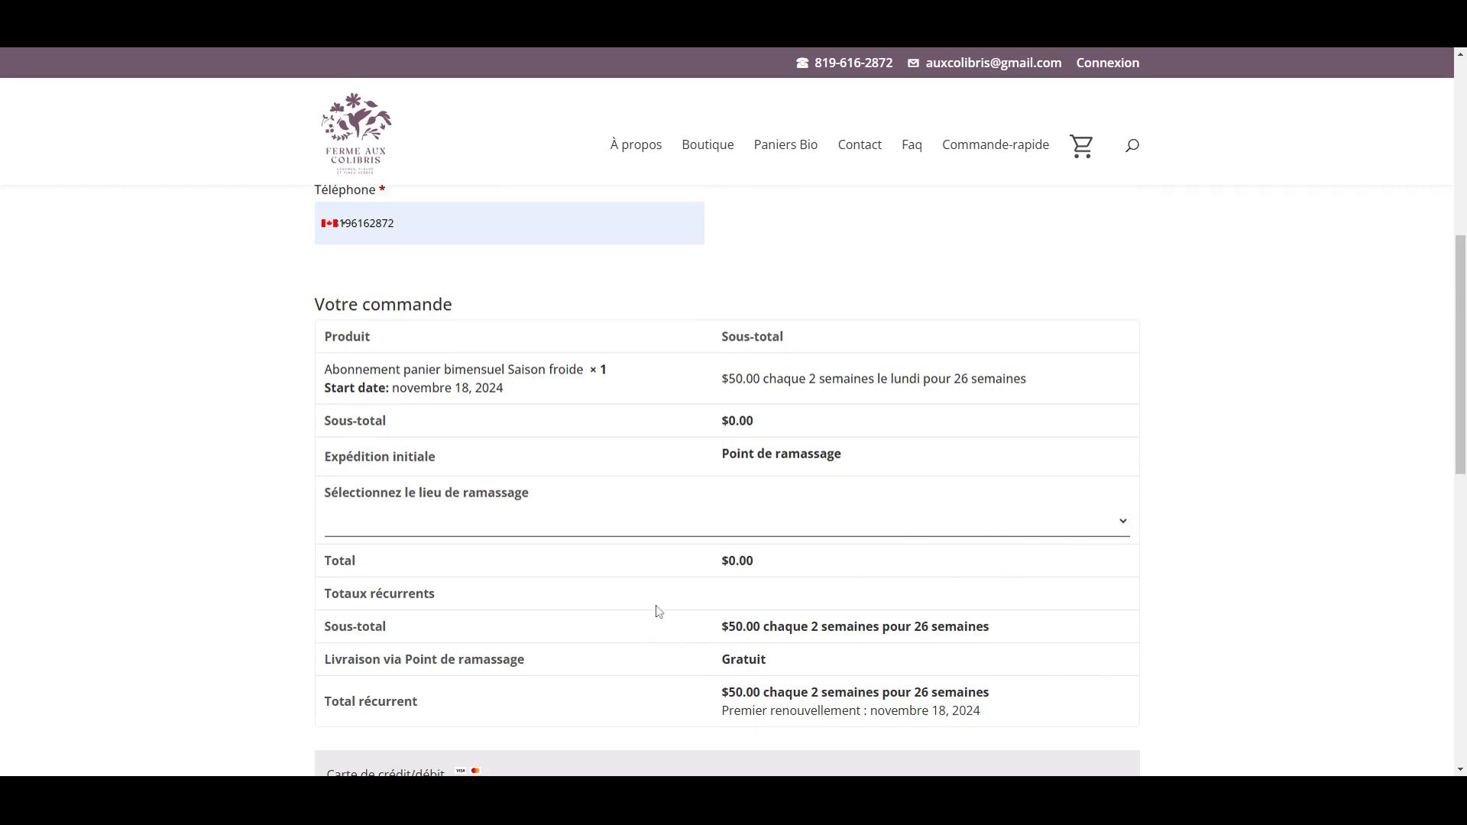
{"action": "scroll", "coordinate": [659, 609], "scroll_direction": "up", "scroll_amount": 4}
{"action": "scroll", "coordinate": [666, 609], "scroll_direction": "up", "scroll_amount": 3}
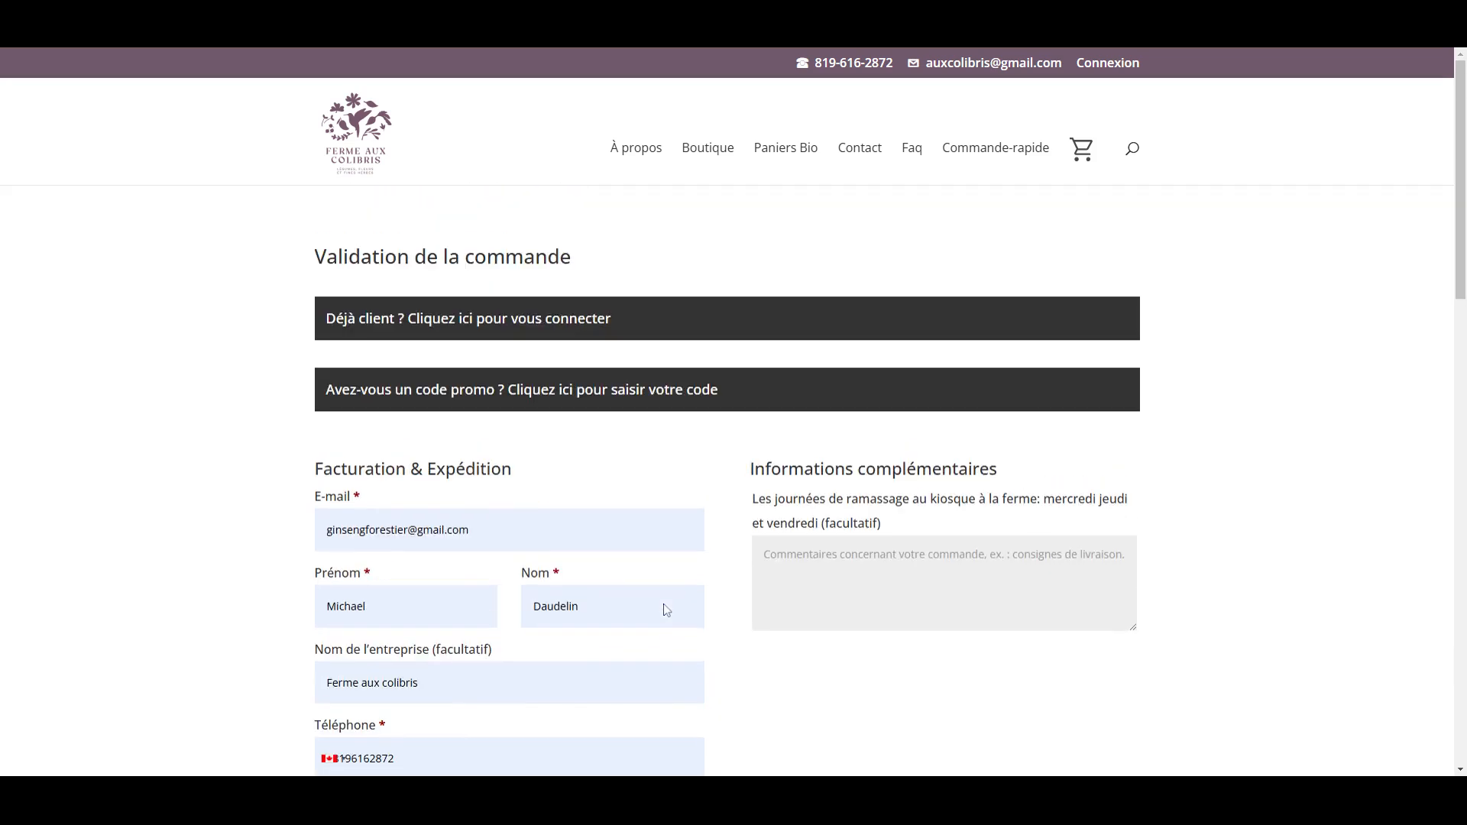
{"action": "scroll", "coordinate": [667, 609], "scroll_direction": "down", "scroll_amount": 8}
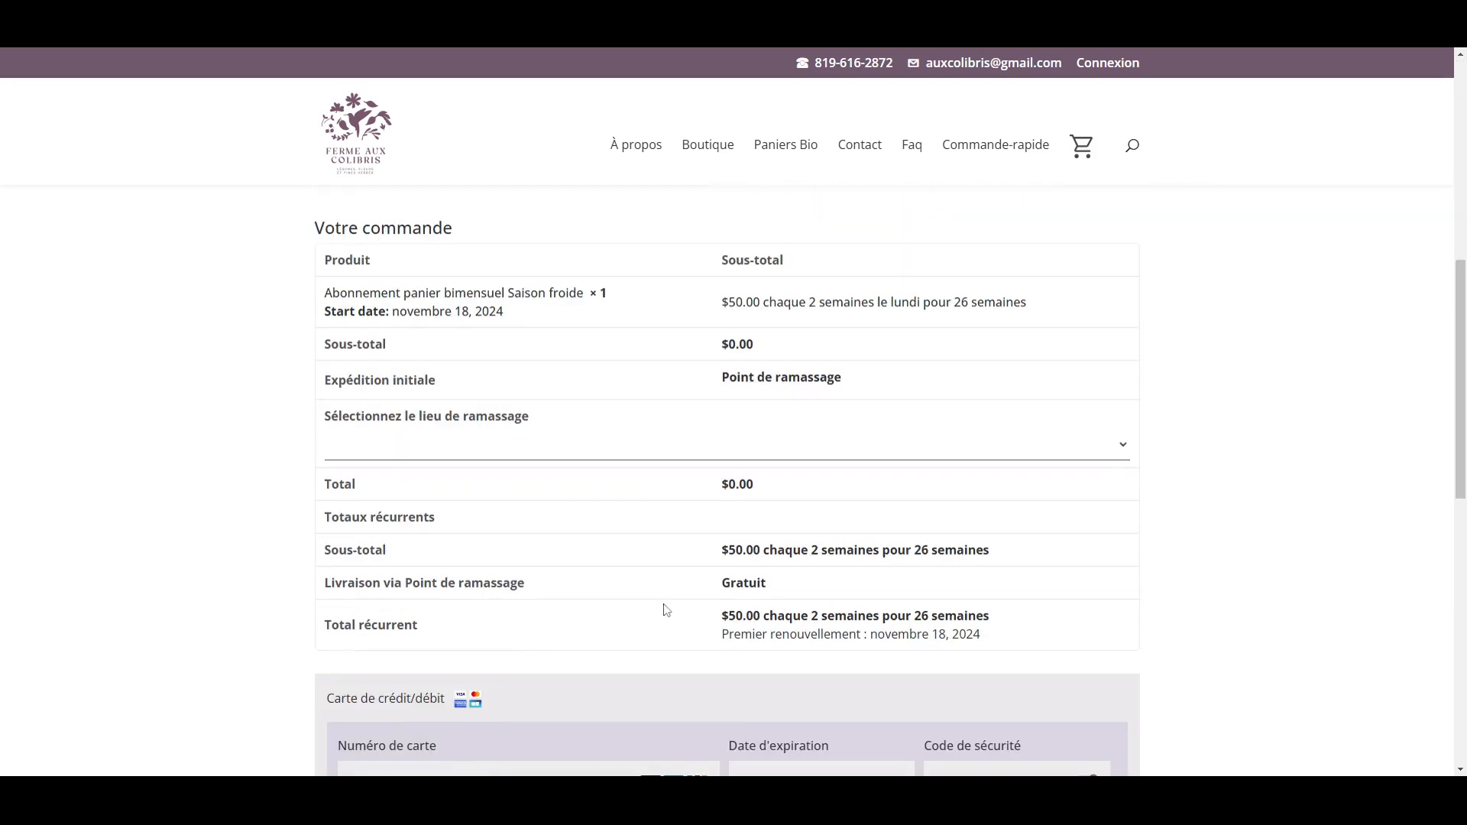
{"action": "scroll", "coordinate": [666, 609], "scroll_direction": "down", "scroll_amount": 6}
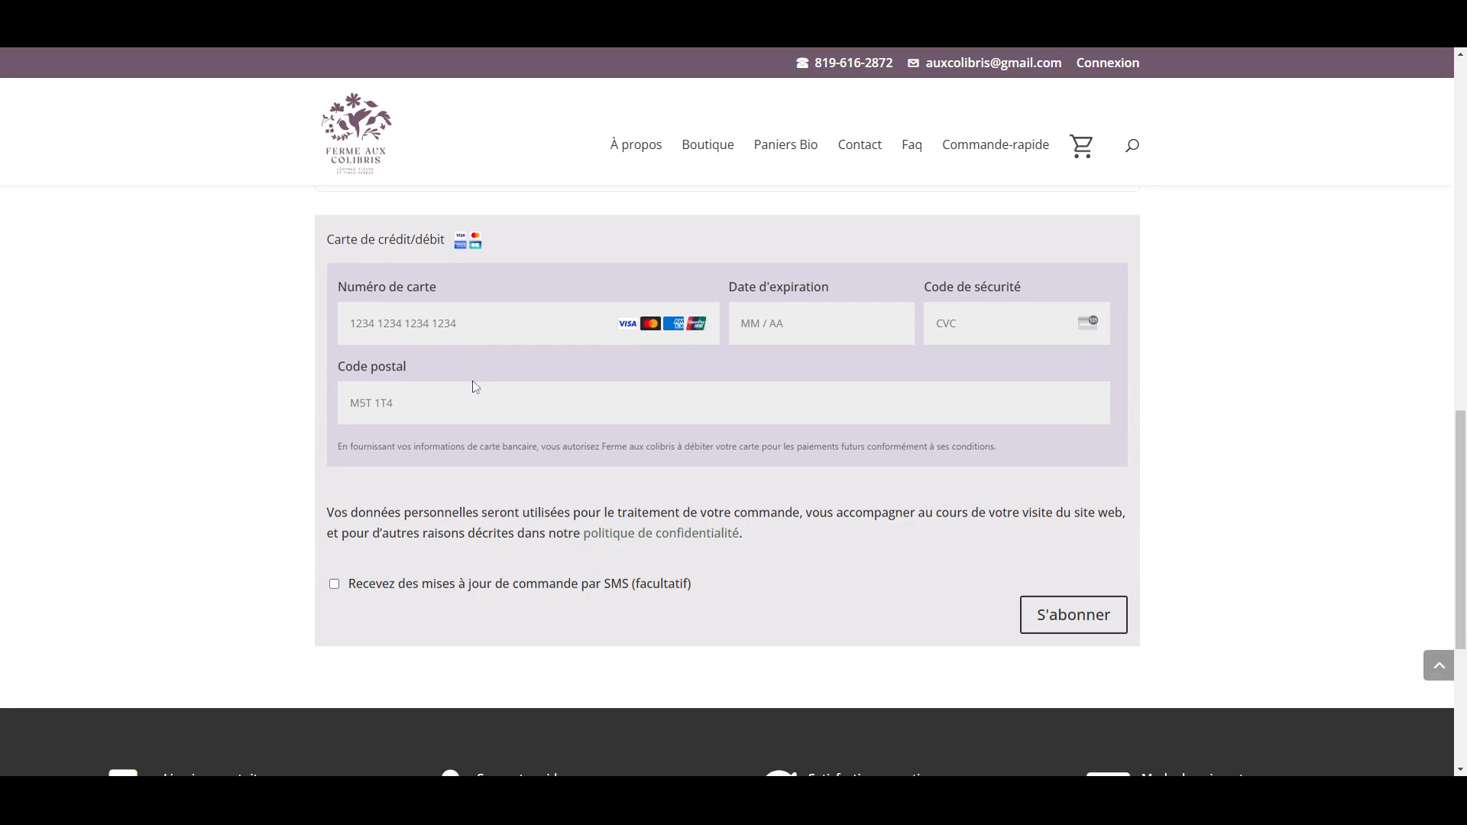
{"action": "scroll", "coordinate": [474, 389], "scroll_direction": "up", "scroll_amount": 9}
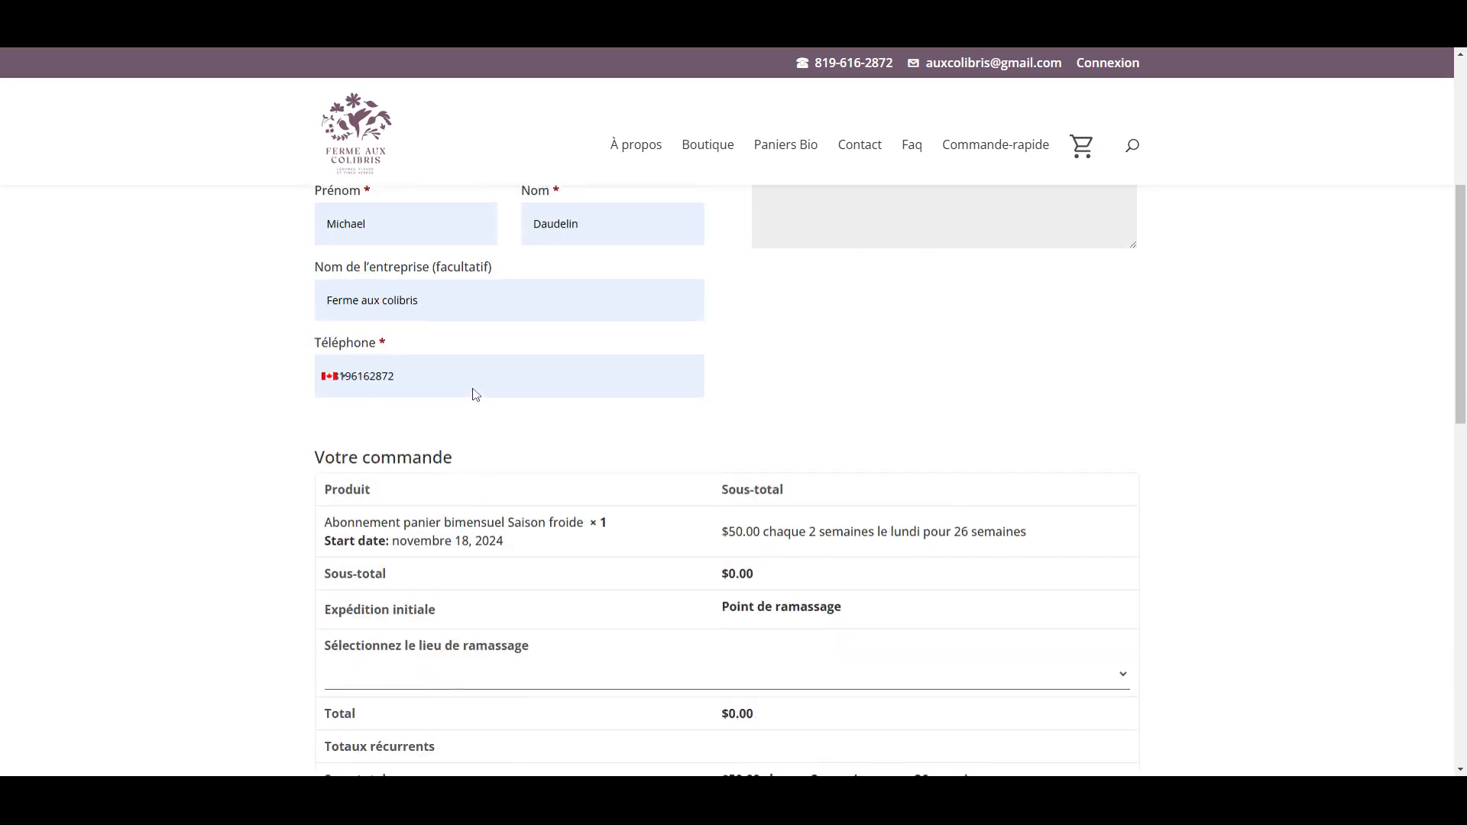
{"action": "scroll", "coordinate": [474, 394], "scroll_direction": "up", "scroll_amount": 4}
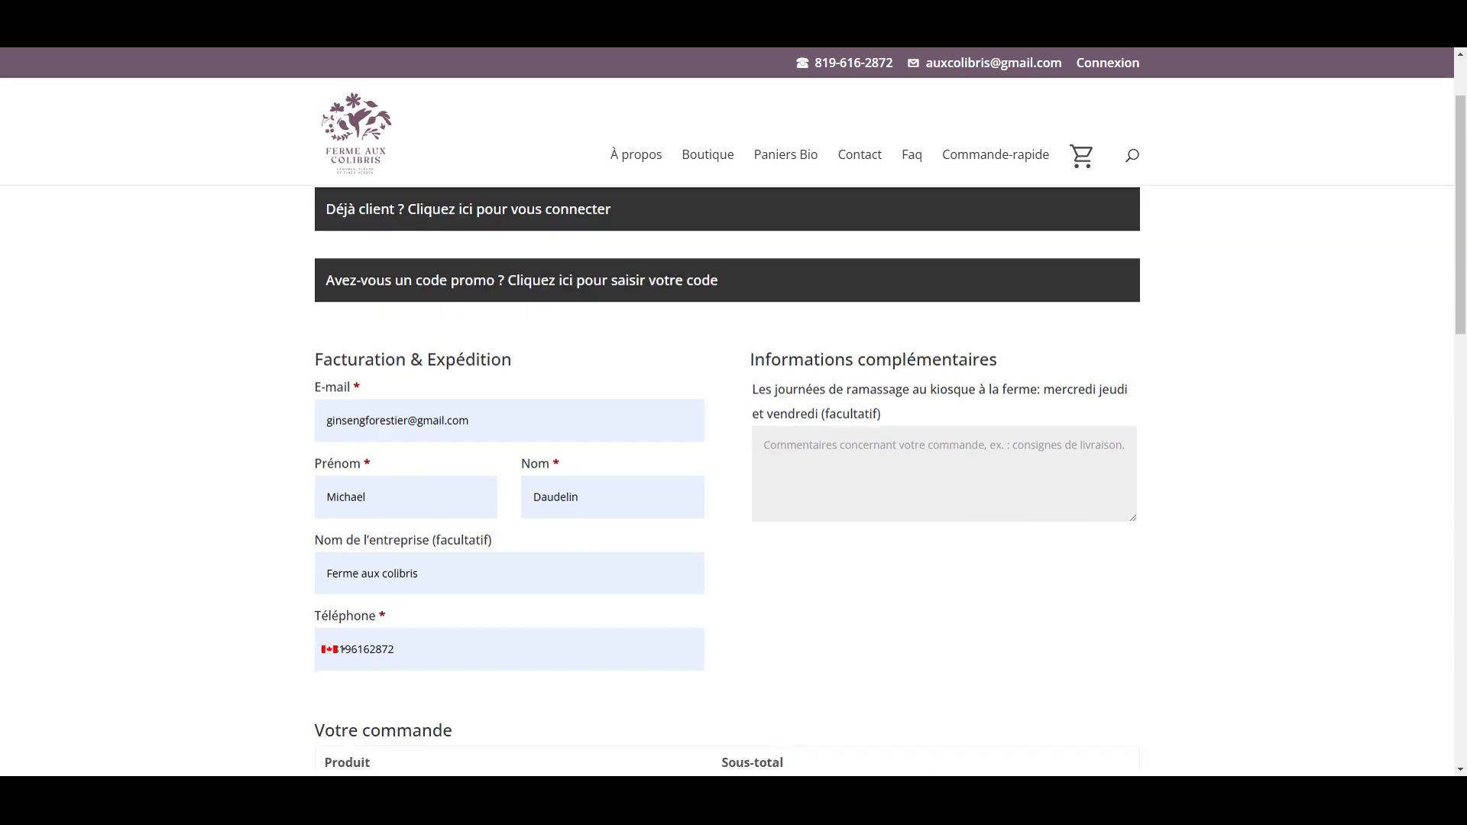
Opt in to receive order updates by SMS at the end of the checkout form.
{"action": "scroll", "coordinate": [726, 481], "scroll_direction": "down", "scroll_amount": 10}
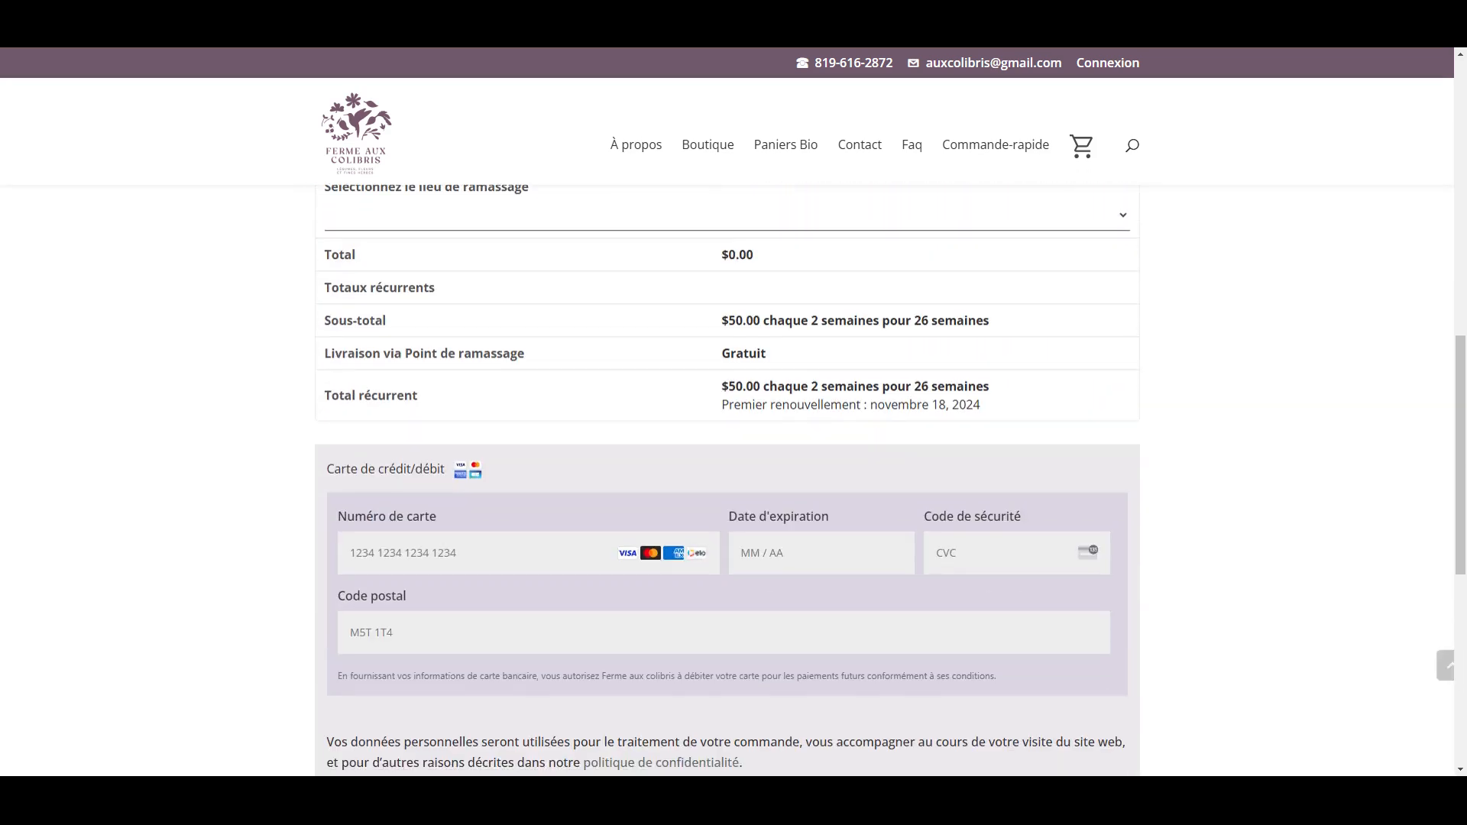
{"action": "scroll", "coordinate": [475, 393], "scroll_direction": "down", "scroll_amount": 5}
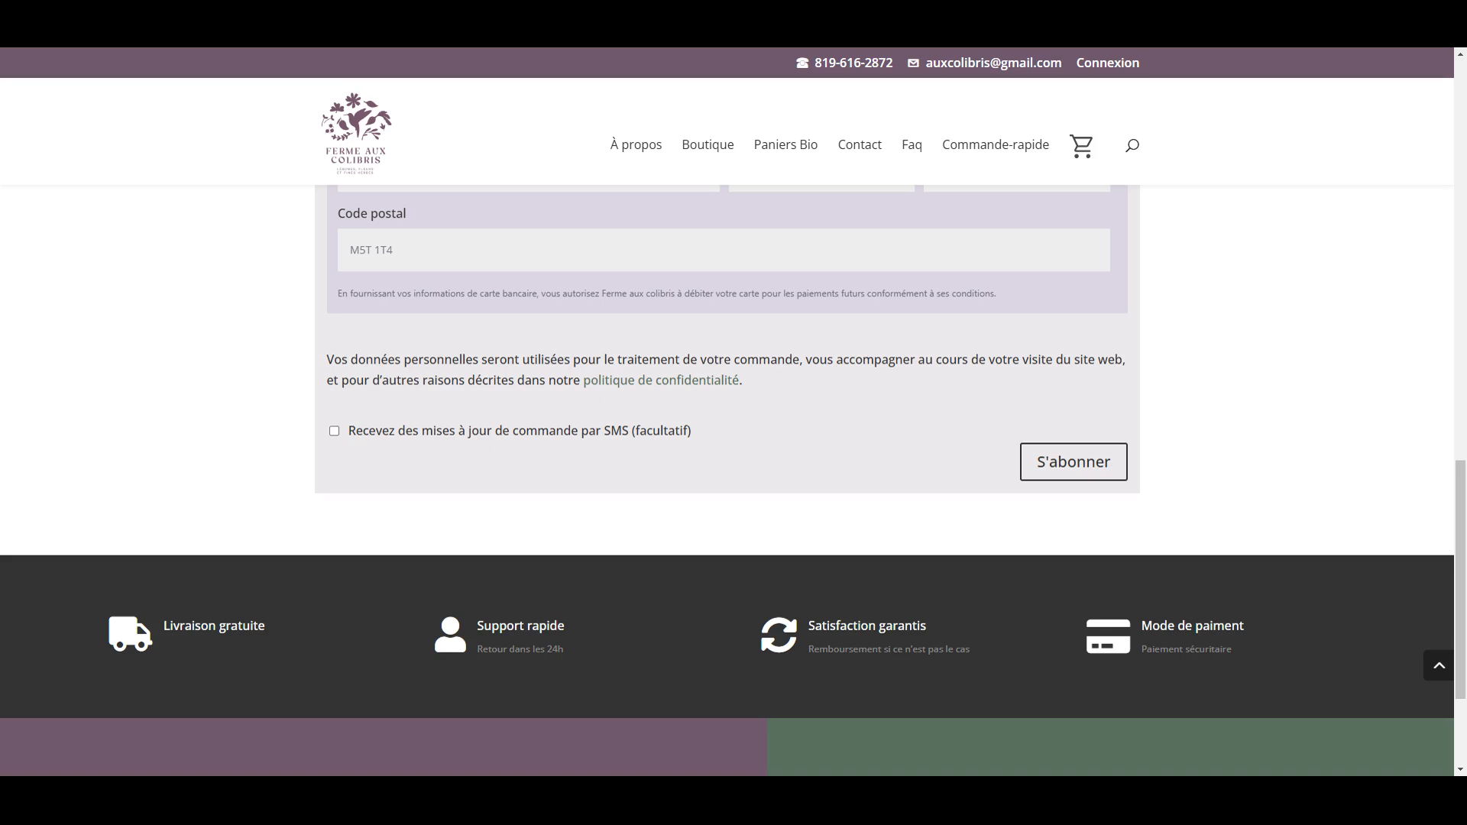
{"action": "left_click", "coordinate": [335, 432]}
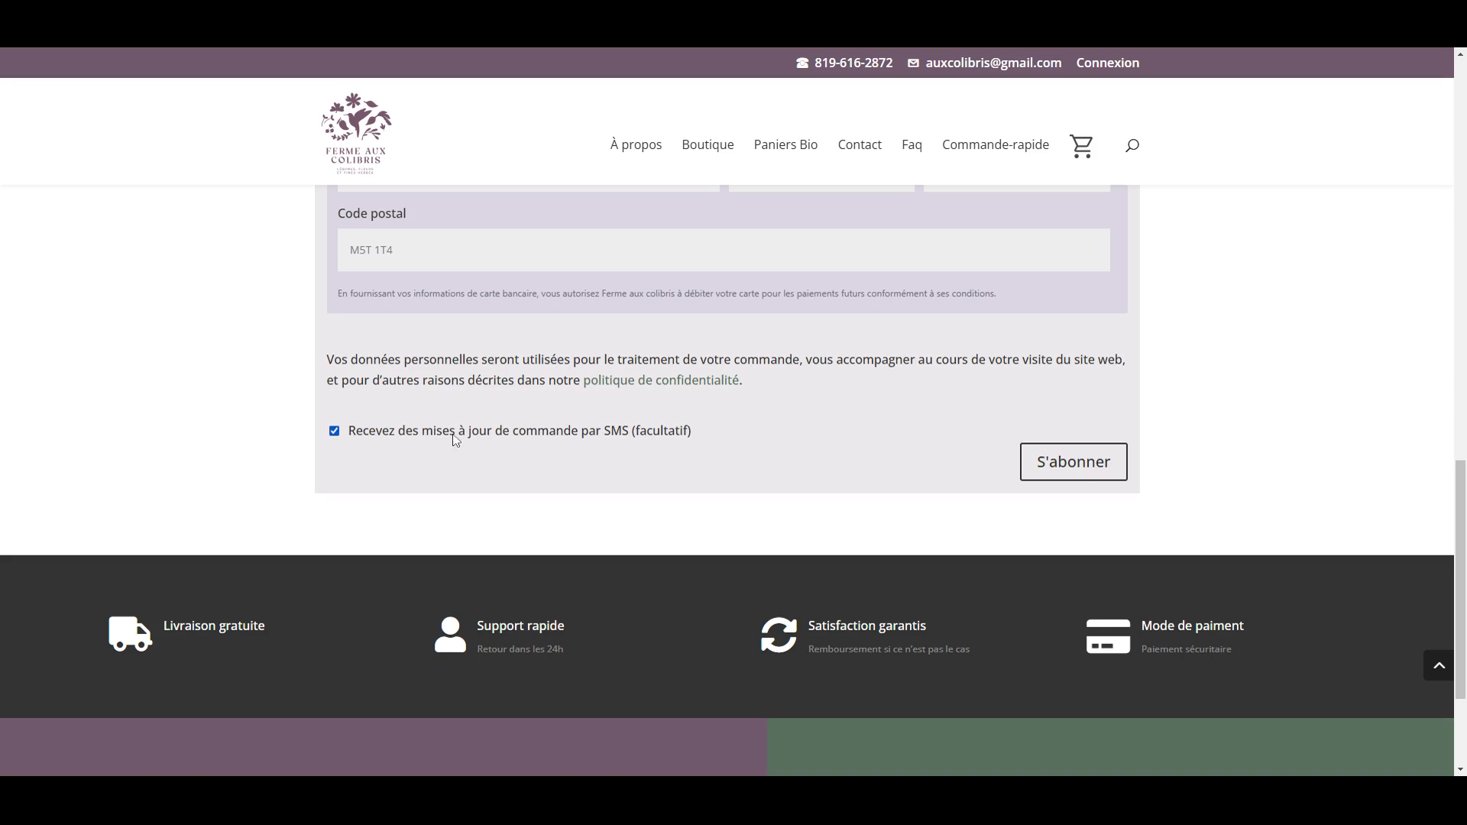